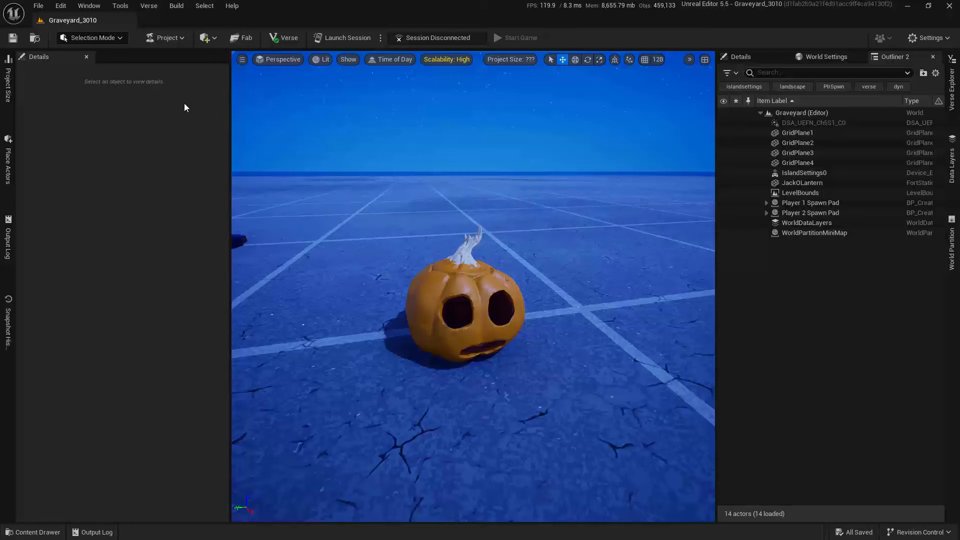
Step: Tick Scene Graph System under Experimental Access in the Graveyard_3010 Project Settings
click(183, 42)
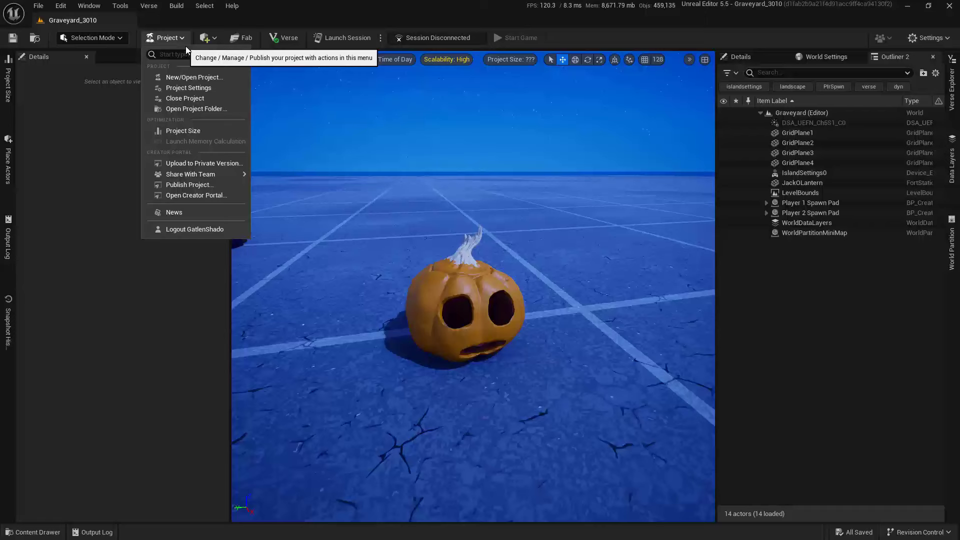
click(225, 87)
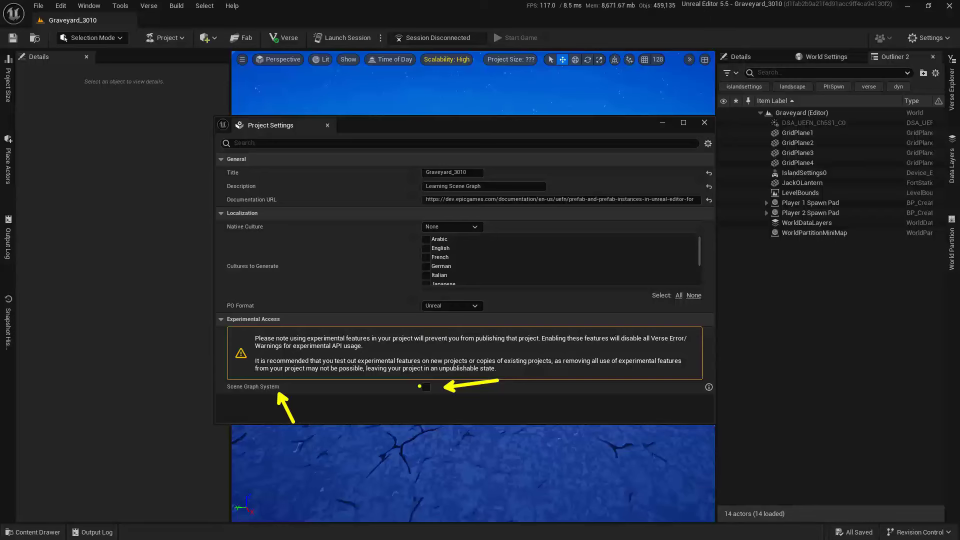
click(425, 387)
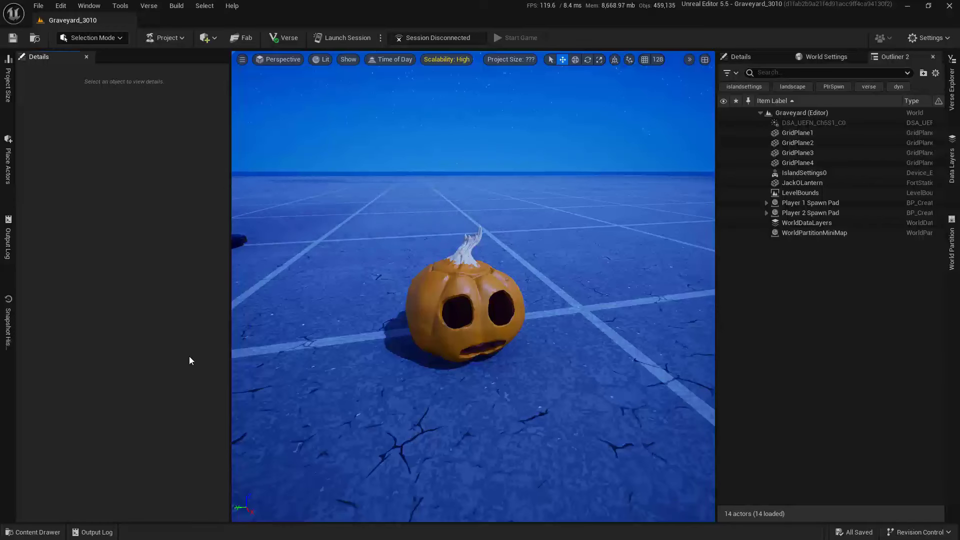
Step: Add an Entity Prefab Definition called P_Jack to the Content Drawer's Prefabs folder
key(ctrl+space)
click(68, 418)
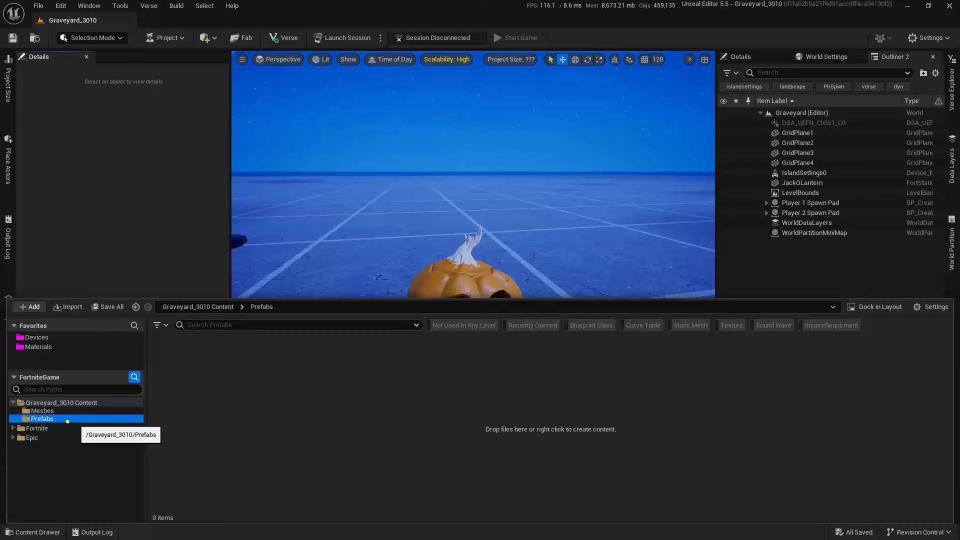
right_click(240, 386)
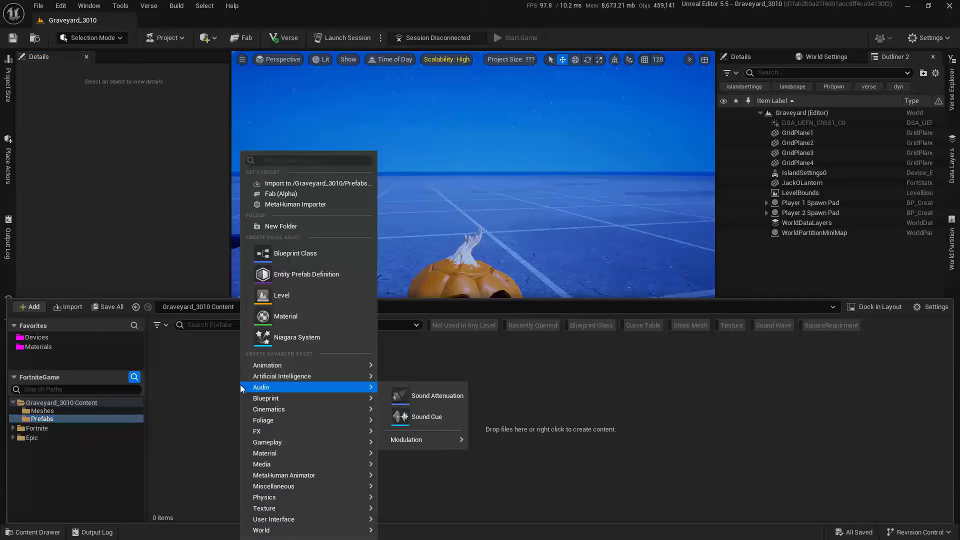
click(350, 274)
text(P_)
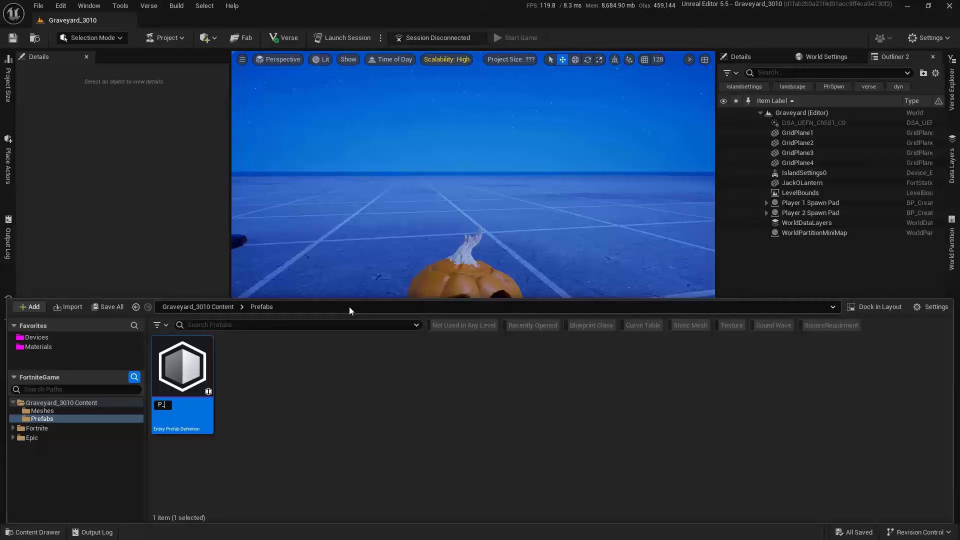
text(Jack)
key(Return)
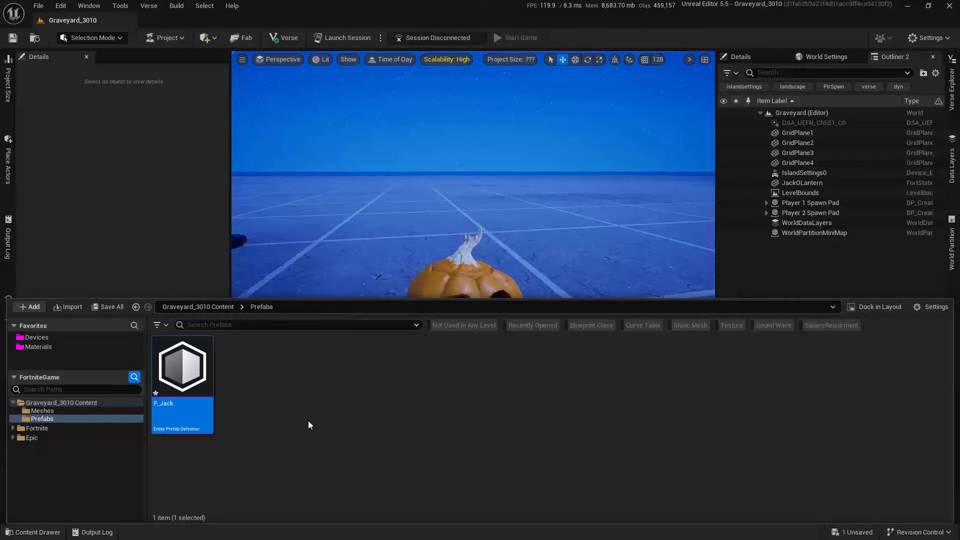
click(308, 421)
Step: Open P_Jack, then delete the JackOLantern pumpkin actor from the Graveyard_3010 level
double_click(197, 365)
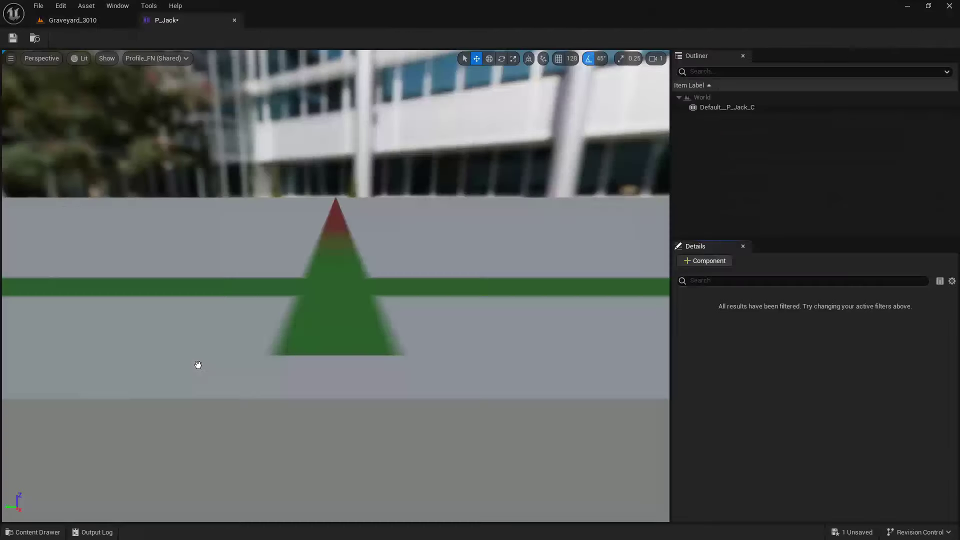
drag(523, 253, 522, 254)
click(134, 22)
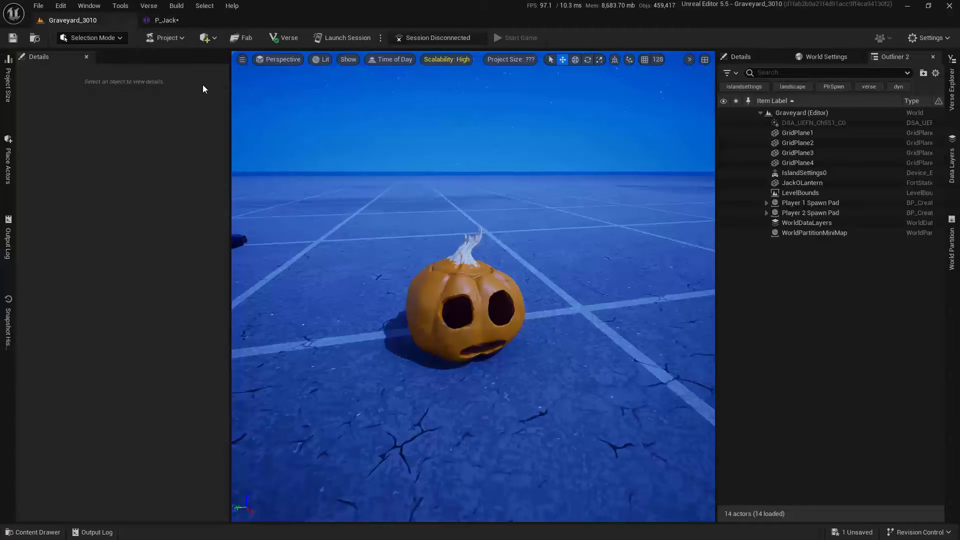
click(453, 285)
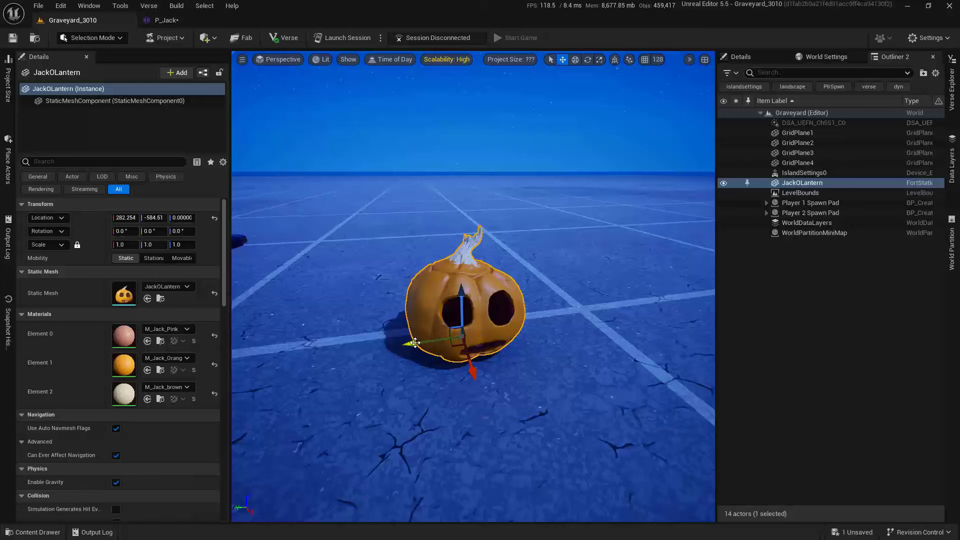
mouse_move(415, 343)
mouse_down()
mouse_move(426, 342)
mouse_move(403, 346)
mouse_up()
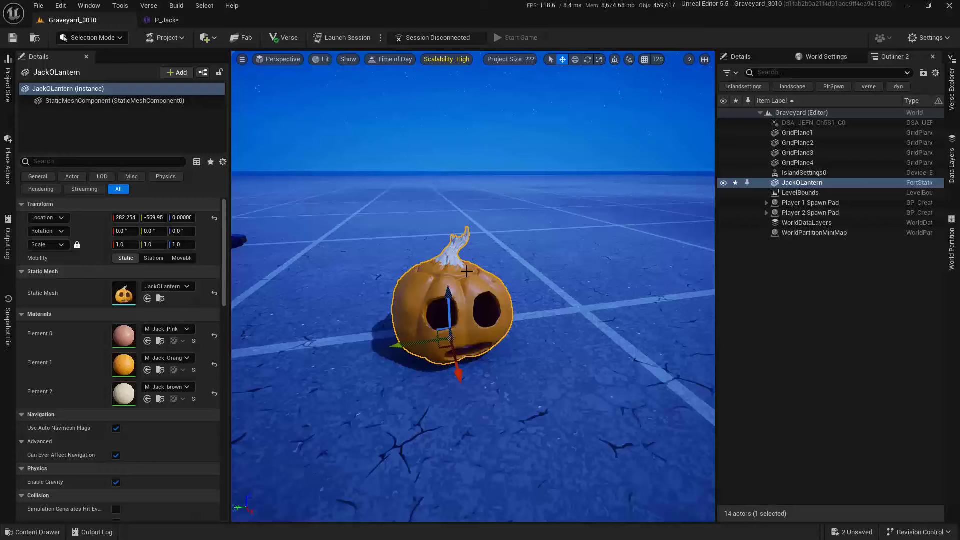
key(Delete)
Step: Save P_Jack and select its Default__P_Jack_C entity
click(176, 24)
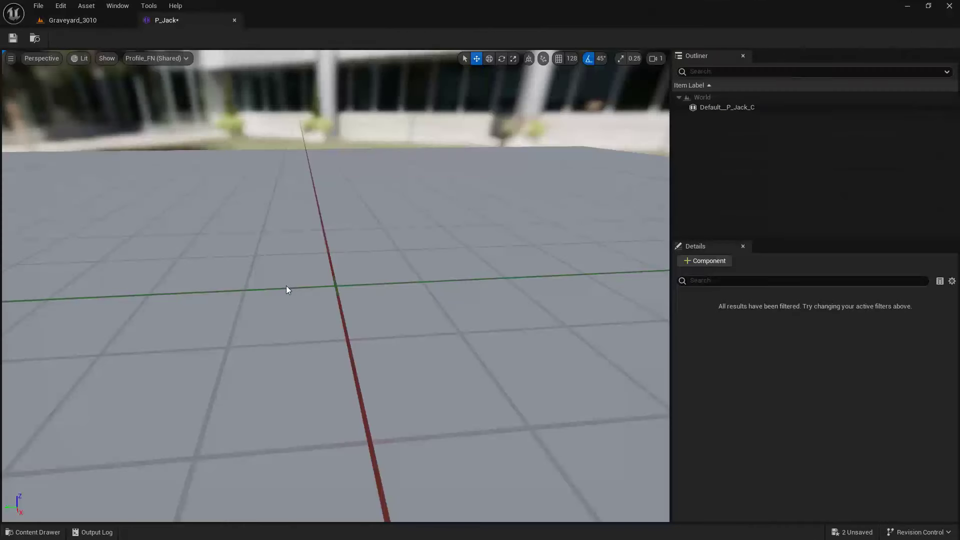
key(ctrl+s)
drag(663, 80, 951, 257)
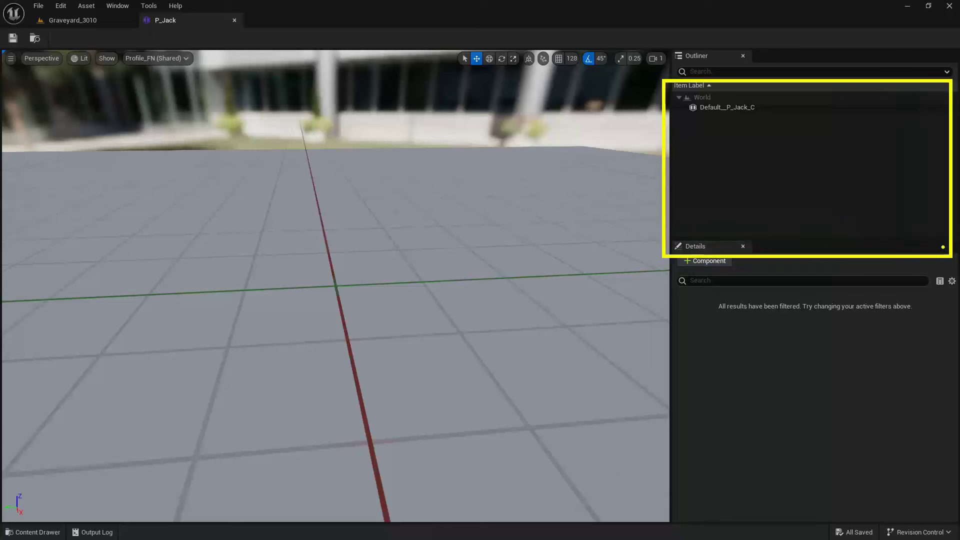
drag(761, 107, 830, 108)
click(737, 105)
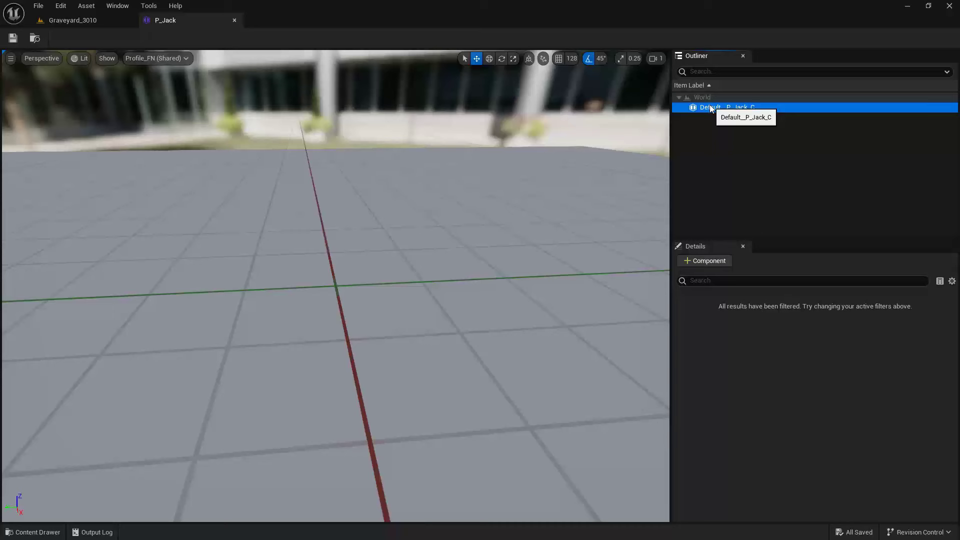
drag(740, 257, 786, 252)
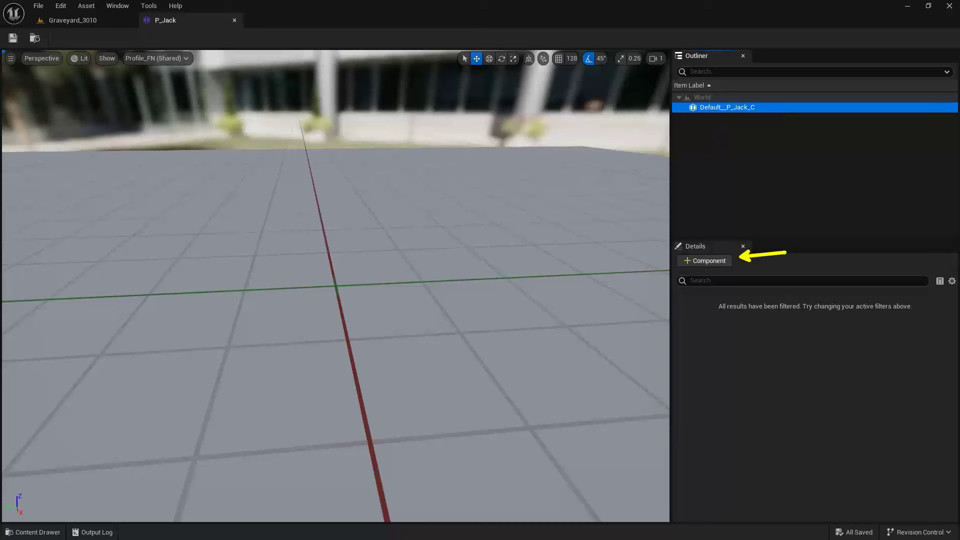
Step: Add a trial Cube mesh_component to the entity, then remove it again
click(705, 260)
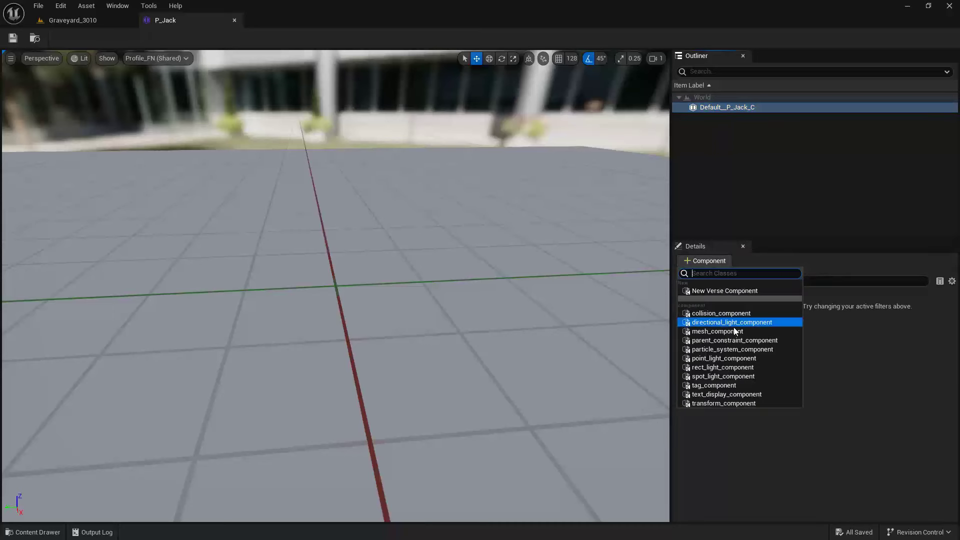
click(735, 332)
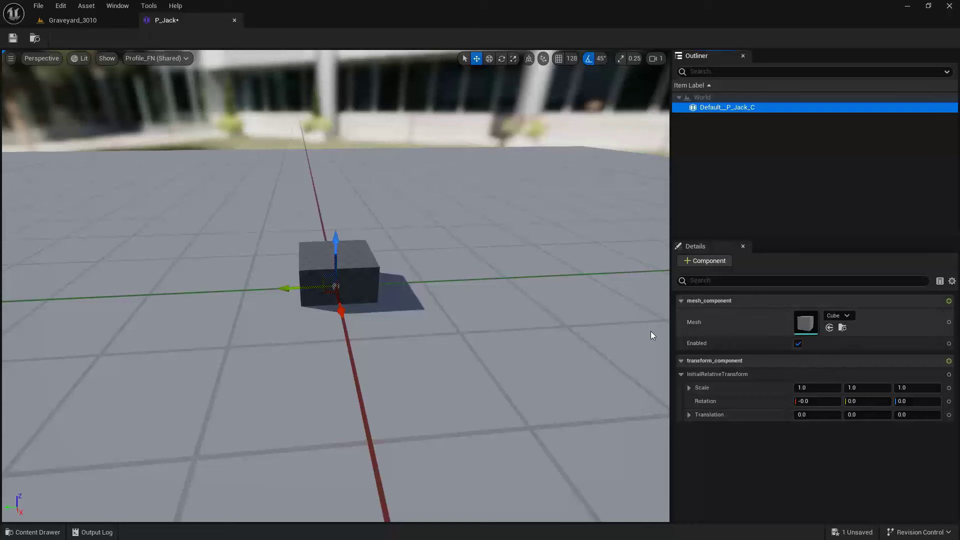
click(726, 265)
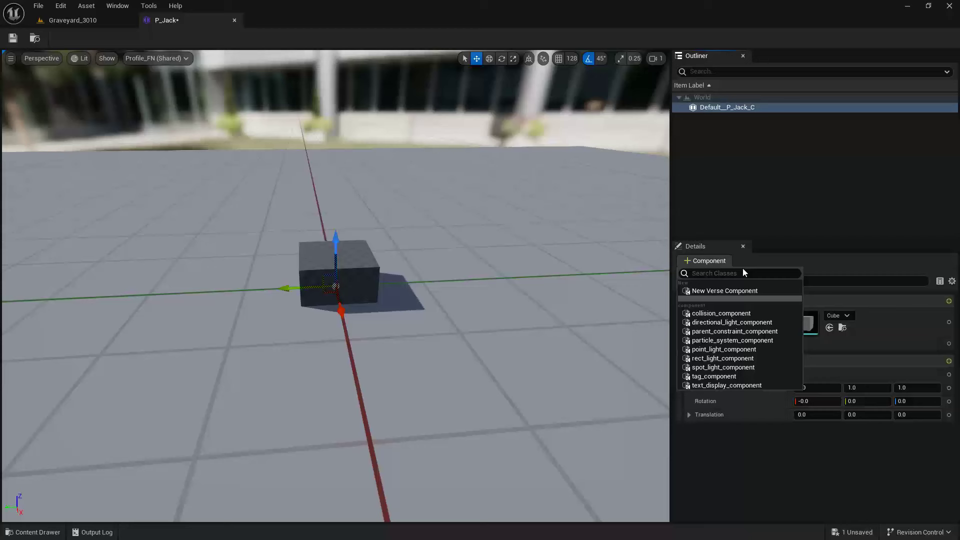
click(889, 272)
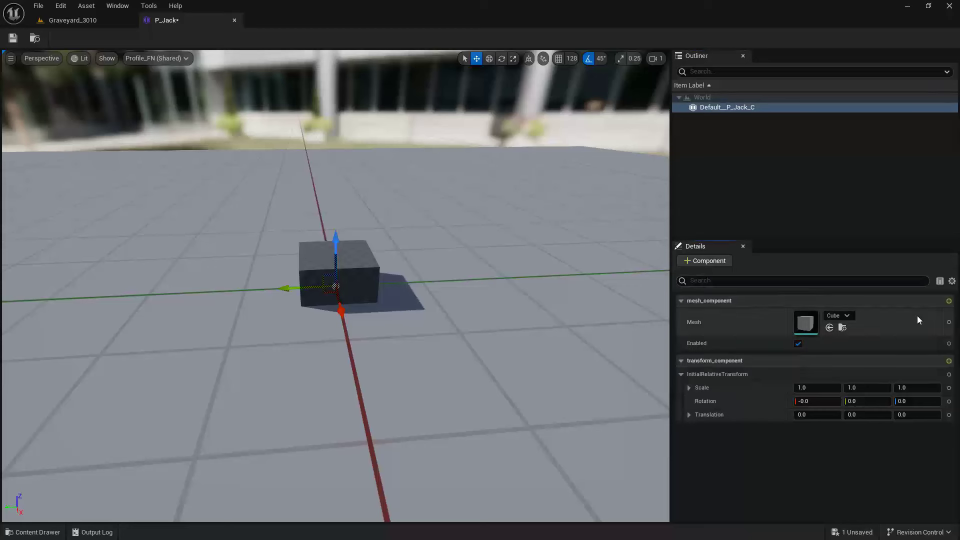
click(948, 301)
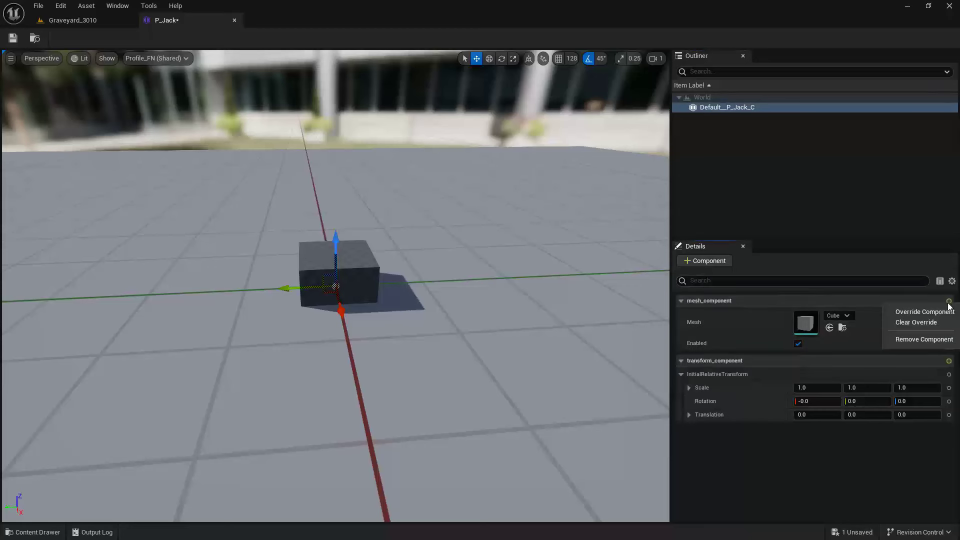
click(923, 340)
Step: Add a mesh_component to Default__P_Jack_C and set its mesh to JackOLantern
click(709, 262)
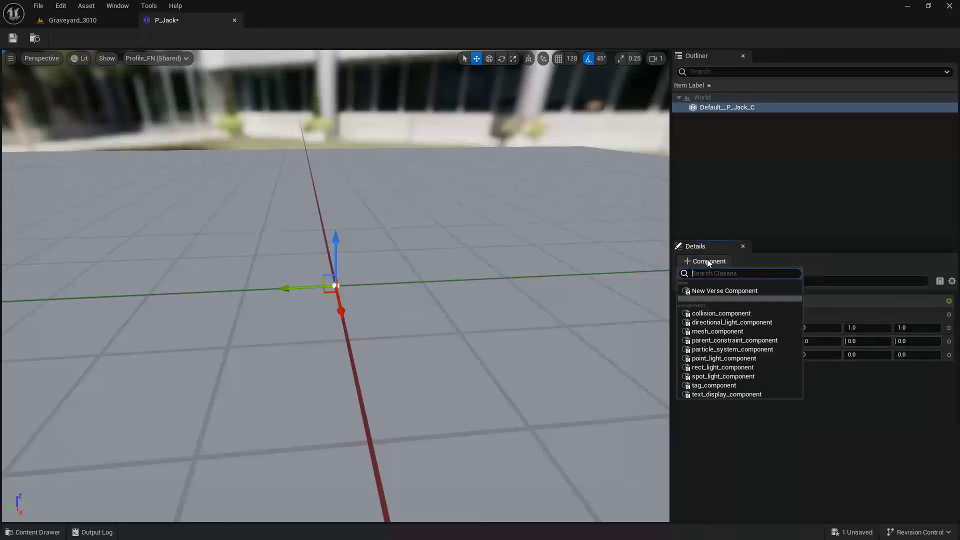
click(734, 332)
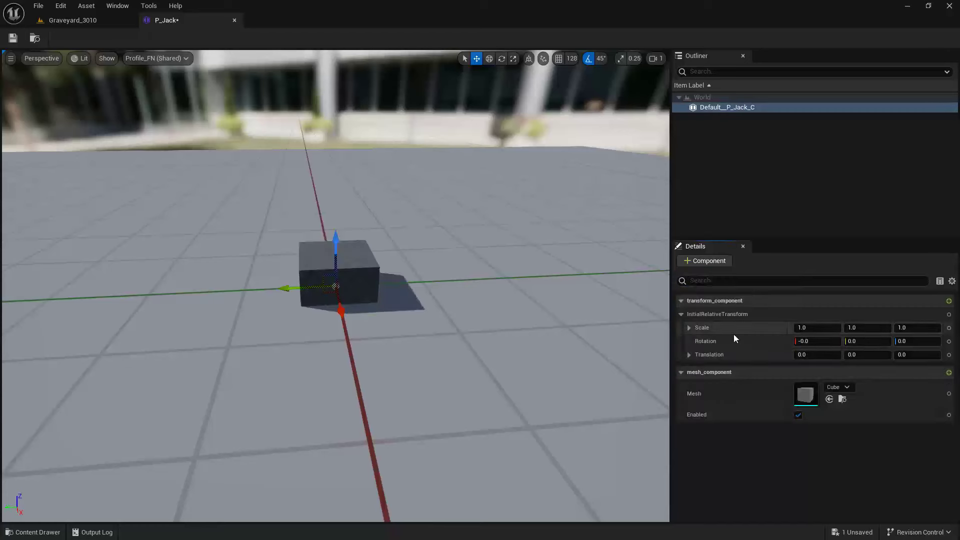
click(836, 388)
text(jack)
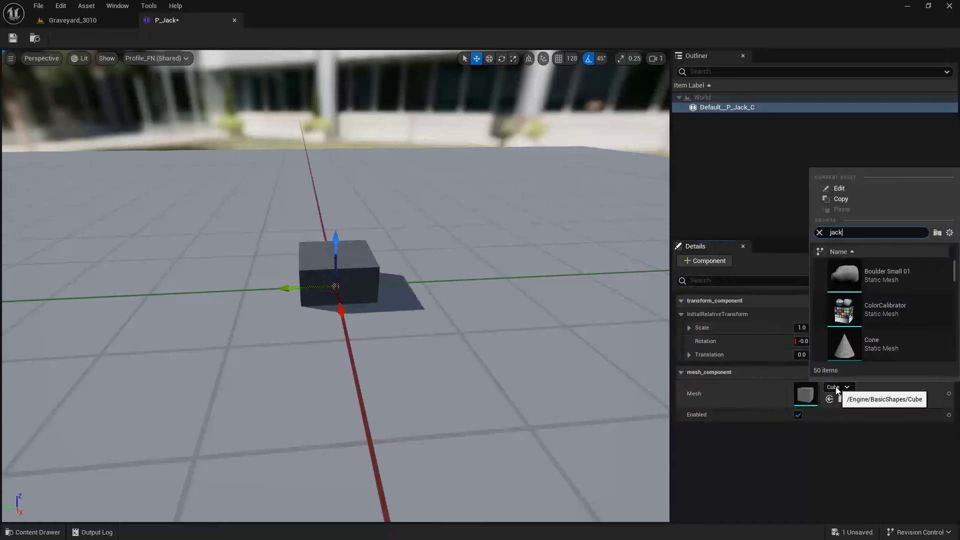
click(863, 275)
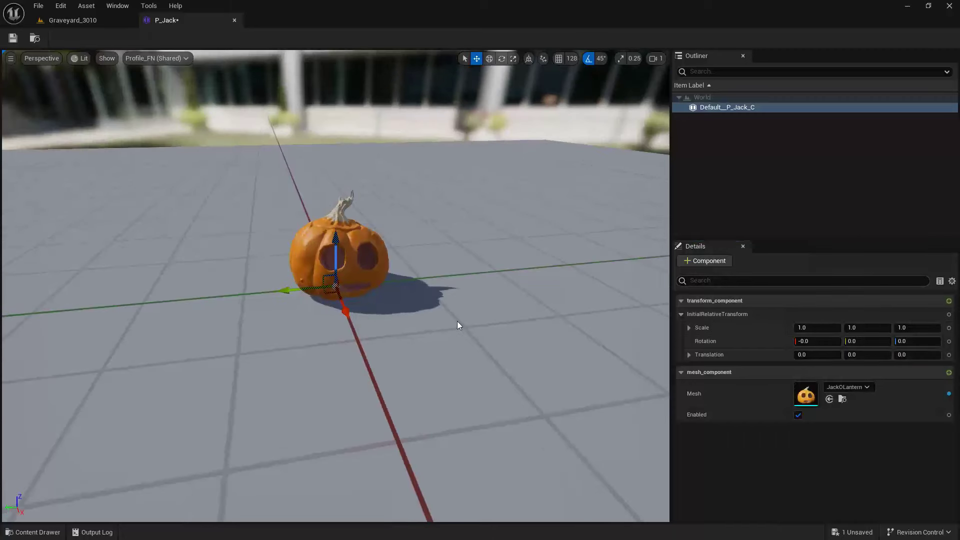
click(754, 179)
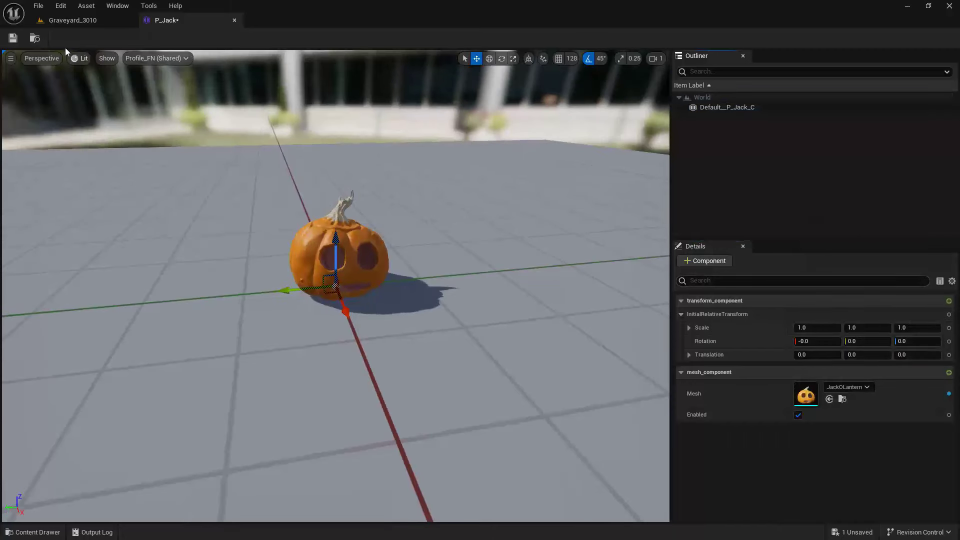
Step: Save P_Jack and drag a P_Jack instance from the Content Drawer into the Graveyard_3010 level
click(13, 38)
click(89, 21)
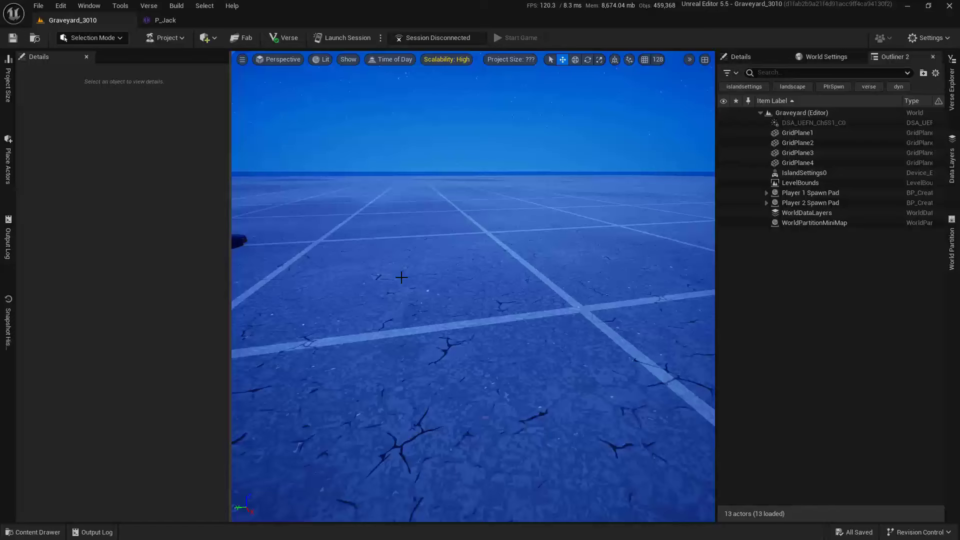
key(ctrl+space)
drag(189, 417, 442, 329)
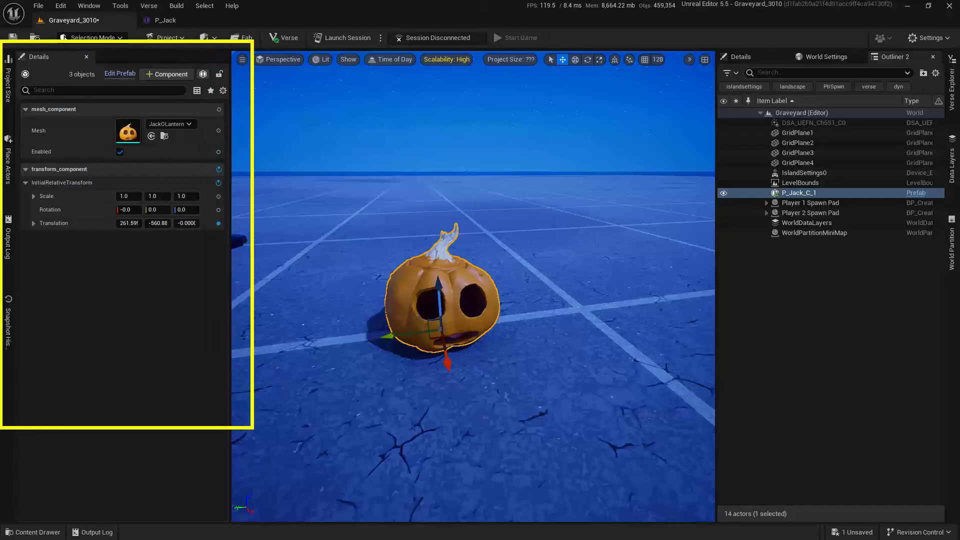
Step: Clear the instance's Translation override and move it to 142.67, -637.81, 0.0
scroll(626, 239, down, 5)
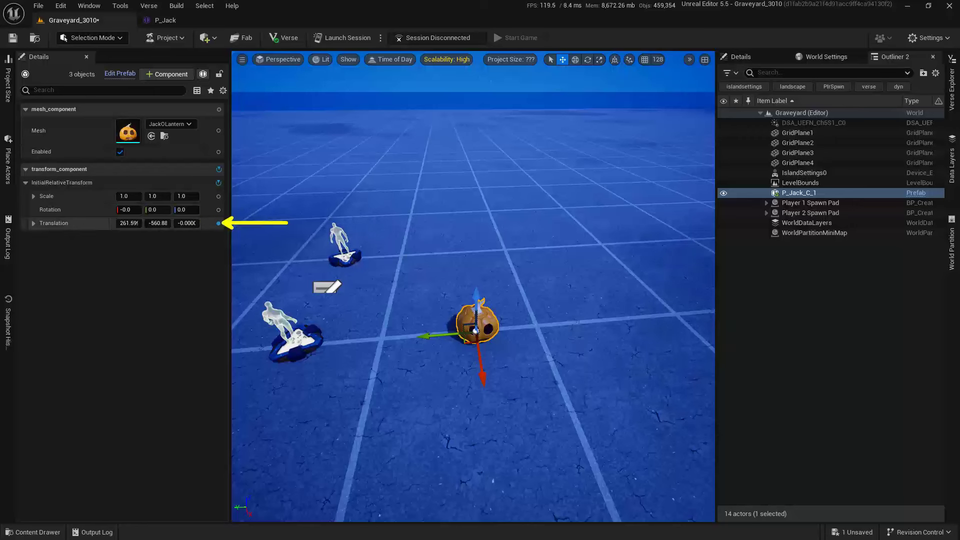
click(219, 224)
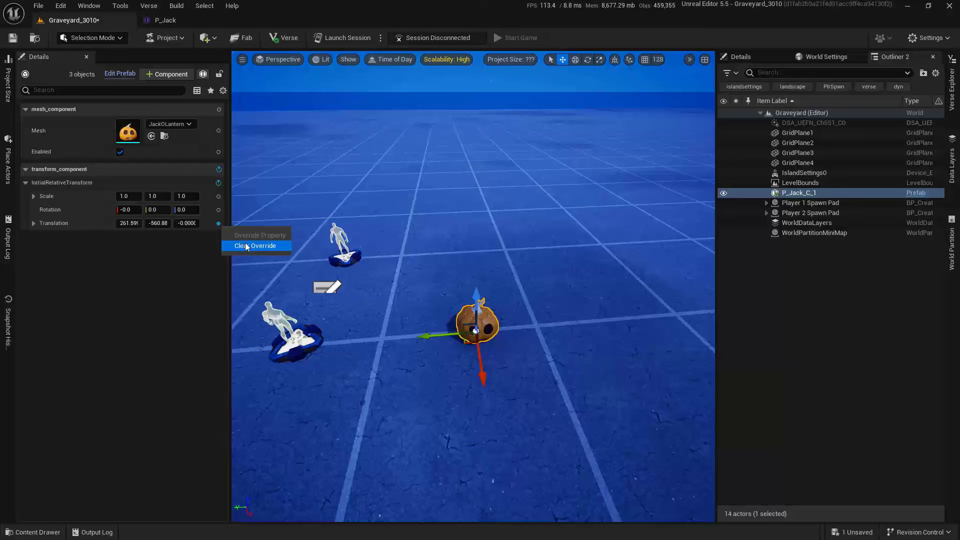
click(248, 246)
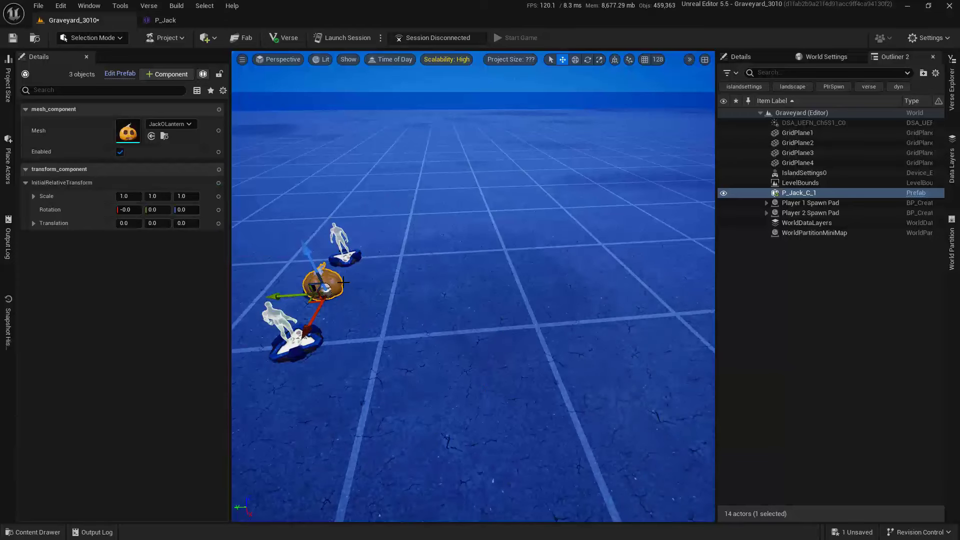
key(space)
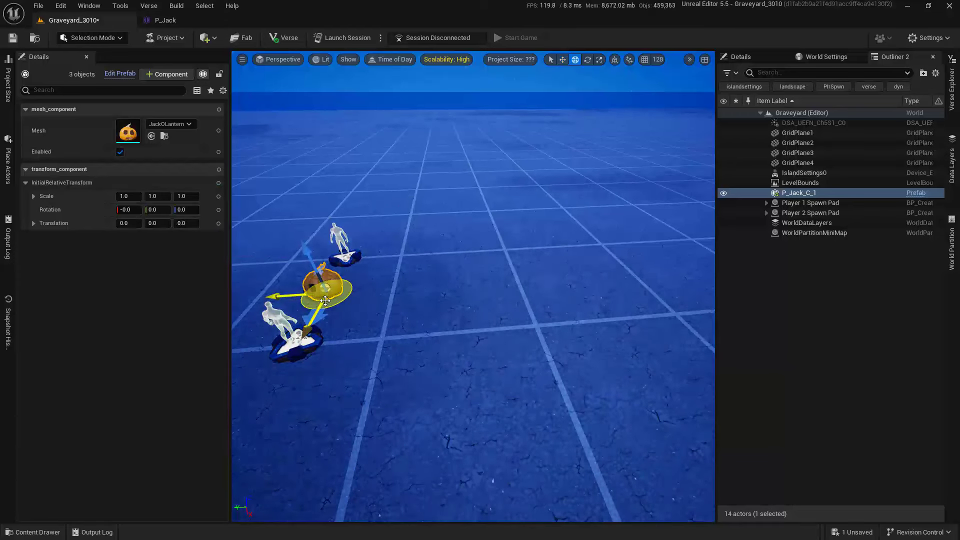
drag(330, 298, 498, 311)
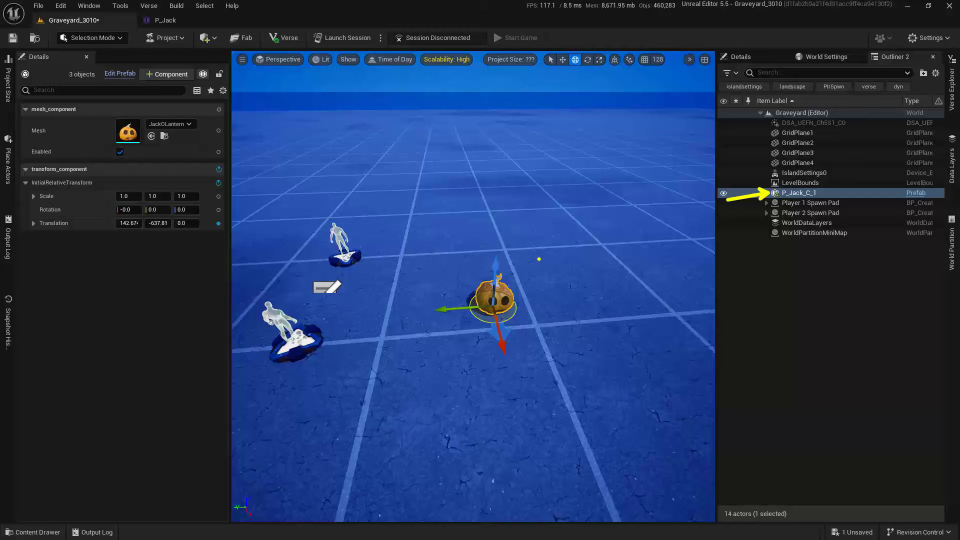
Step: Remove the pumpkin mesh_component from the P_Jack prefab root
click(185, 20)
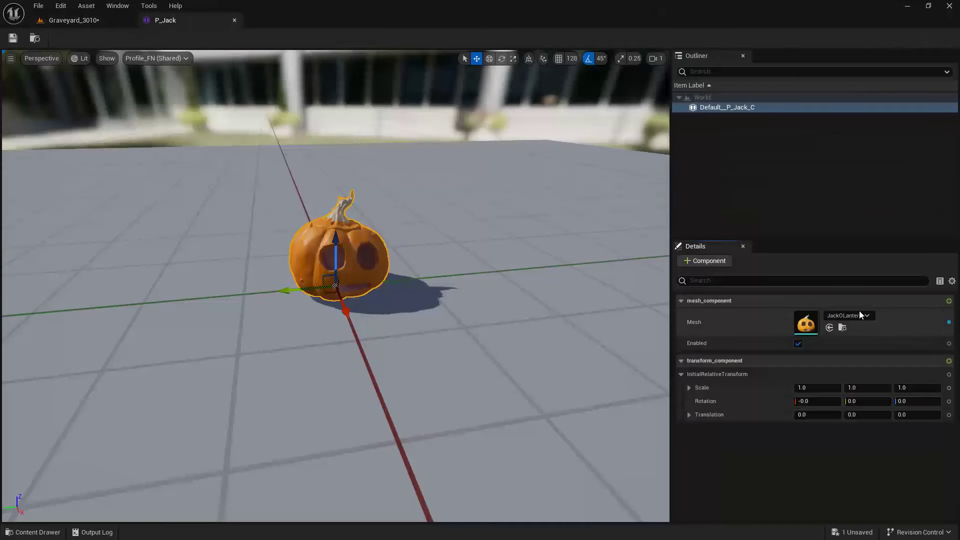
click(948, 301)
click(922, 336)
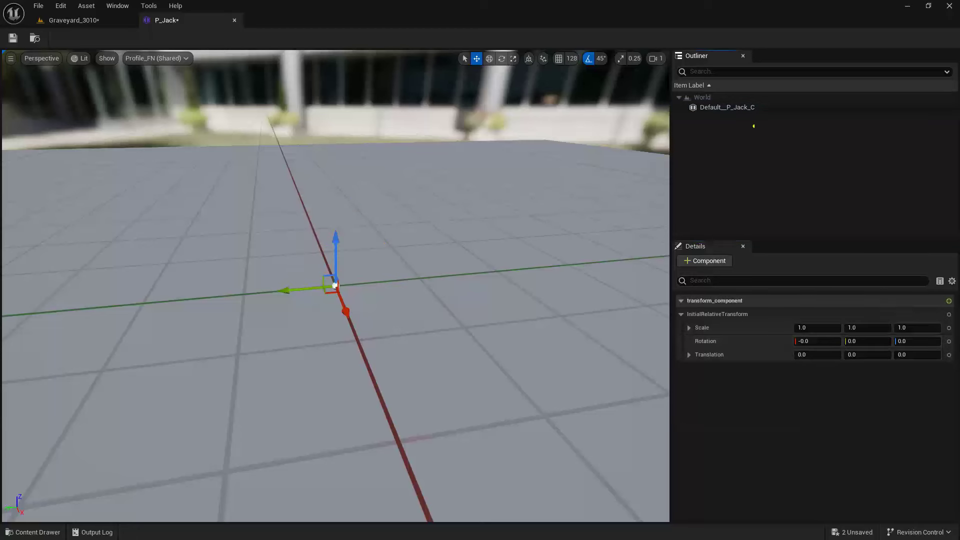
mouse_move(844, 108)
mouse_down()
mouse_move(614, 161)
mouse_move(804, 71)
mouse_up()
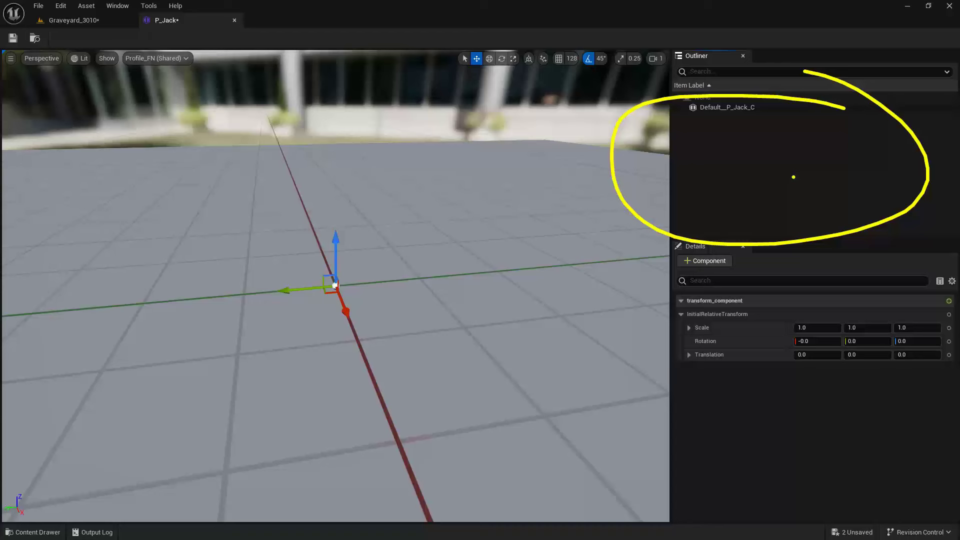
key(Escape)
Step: Add a child entity under Default__P_Jack_C and rename it from entity_0 to Jack
click(757, 109)
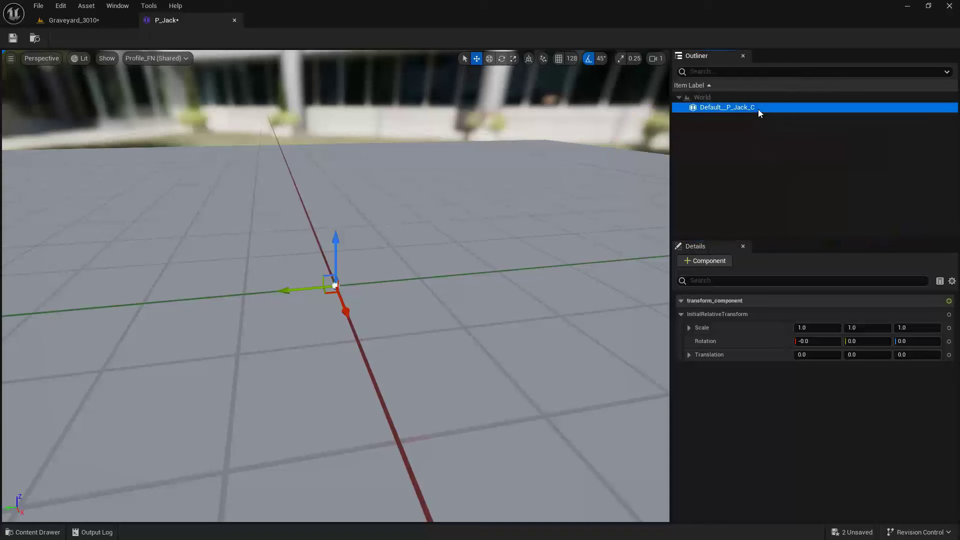
right_click(729, 110)
mouse_move(799, 131)
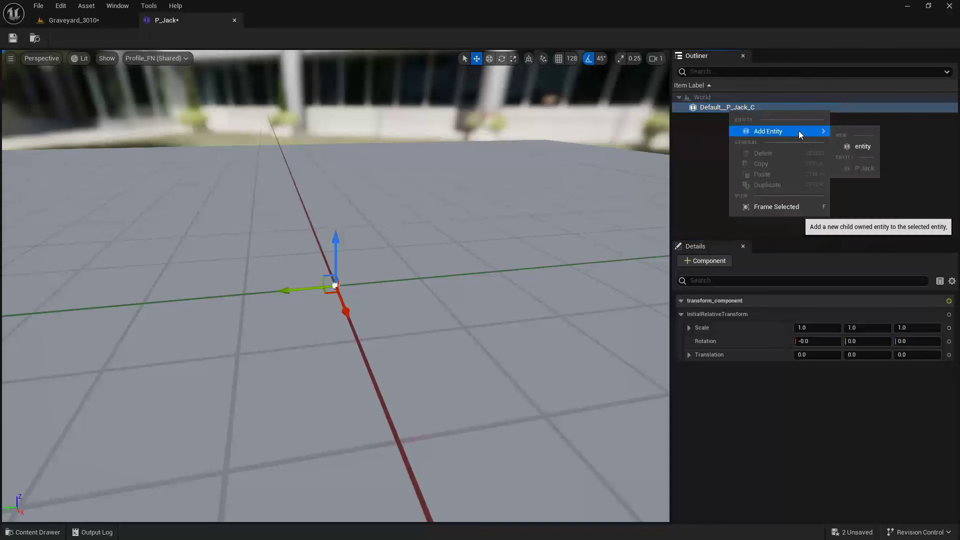
click(863, 146)
click(735, 117)
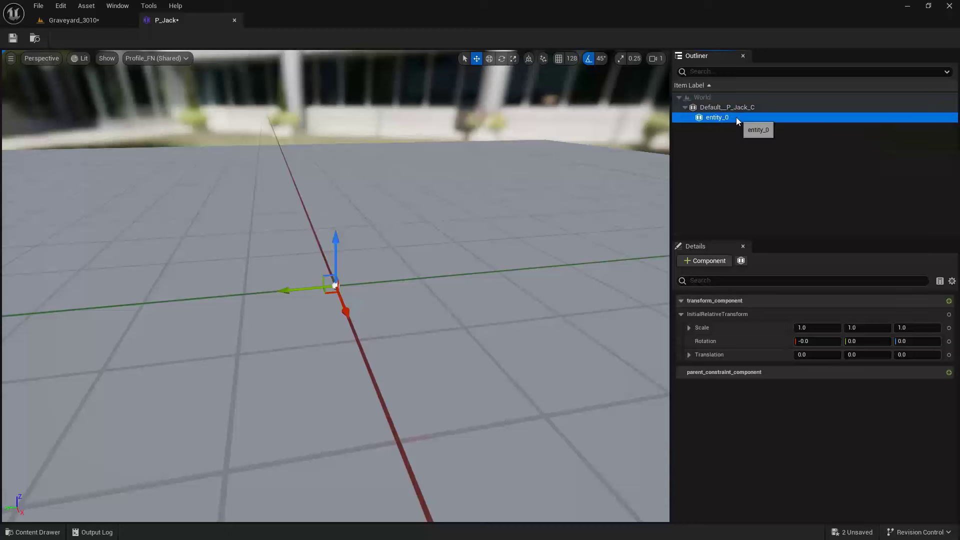
right_click(731, 116)
click(725, 134)
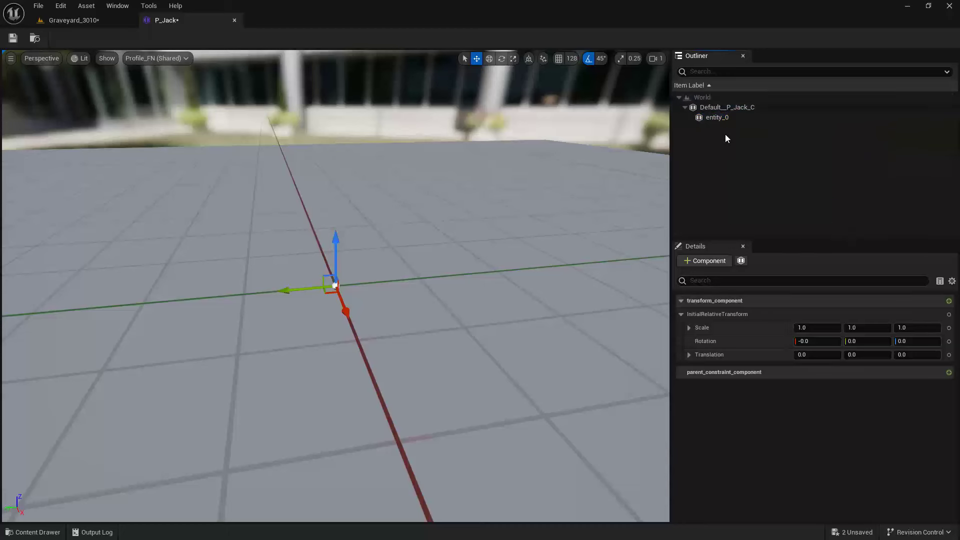
click(727, 118)
click(727, 119)
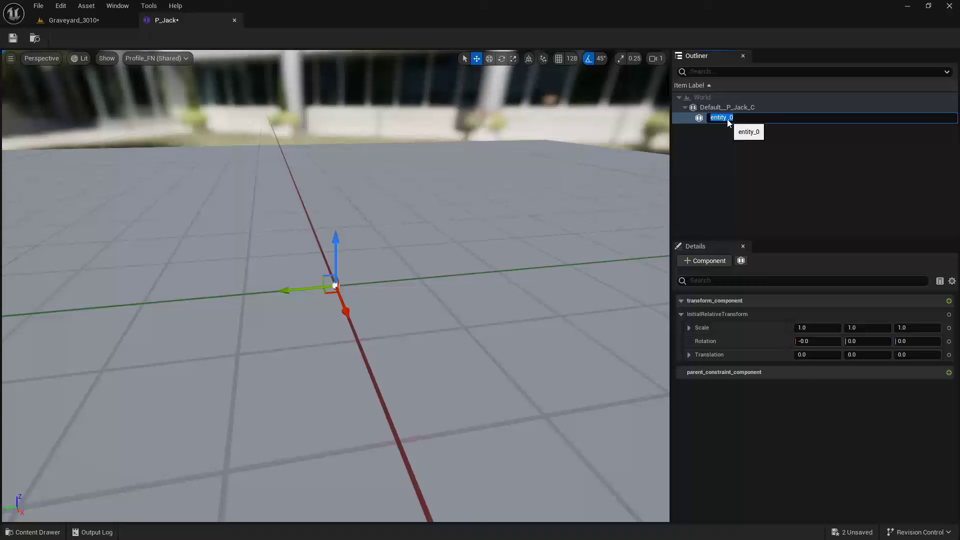
text(Jack)
key(Return)
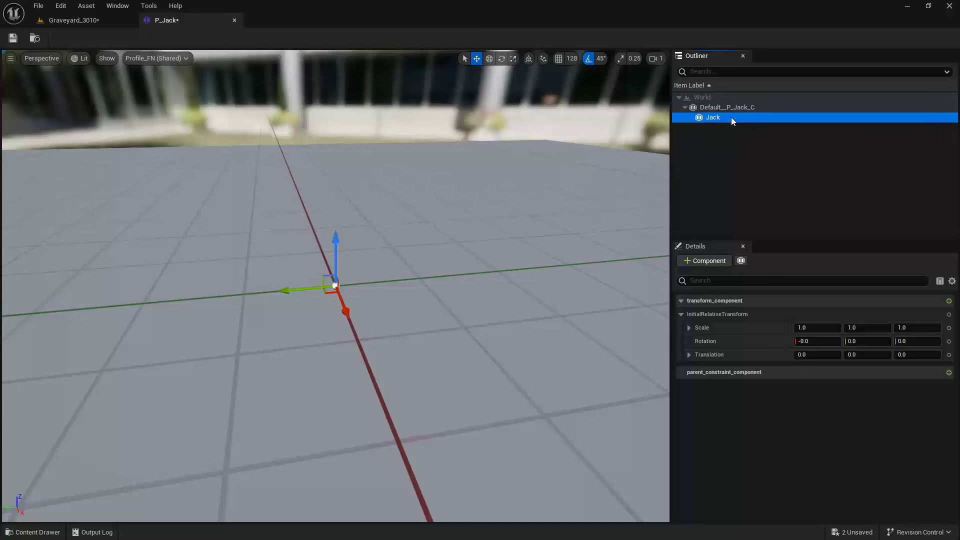
Step: Give Jack a mesh_component using the JackOLantern mesh, found by searching 'jack'
click(710, 261)
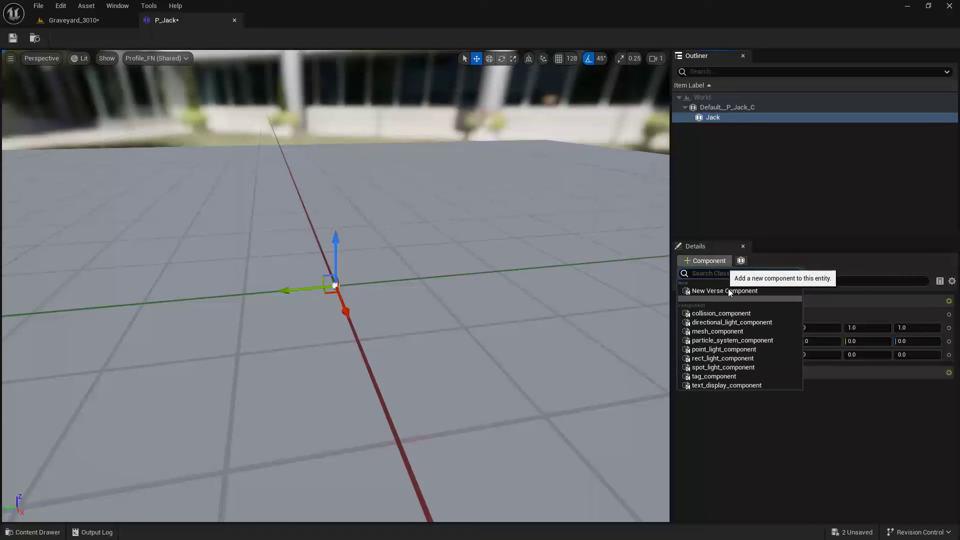
click(732, 331)
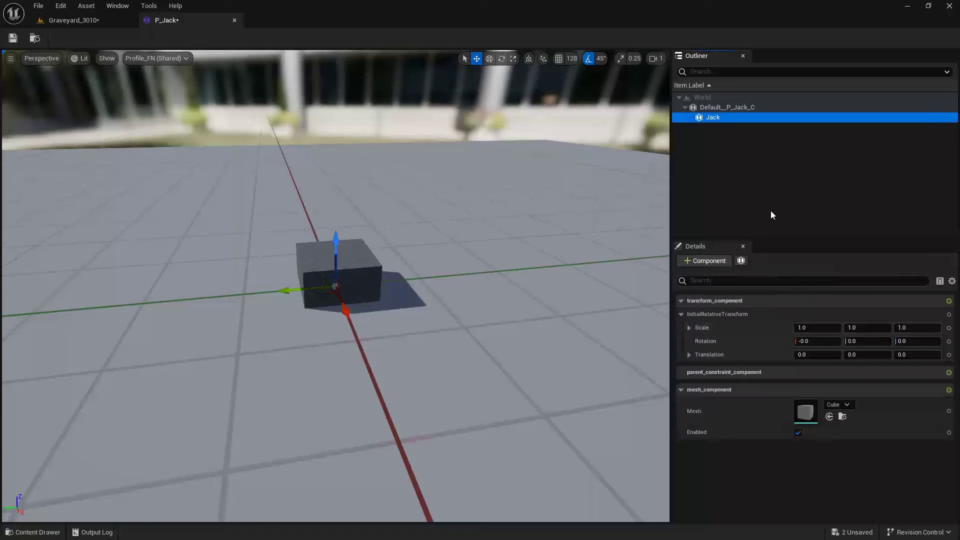
click(839, 404)
key(Escape)
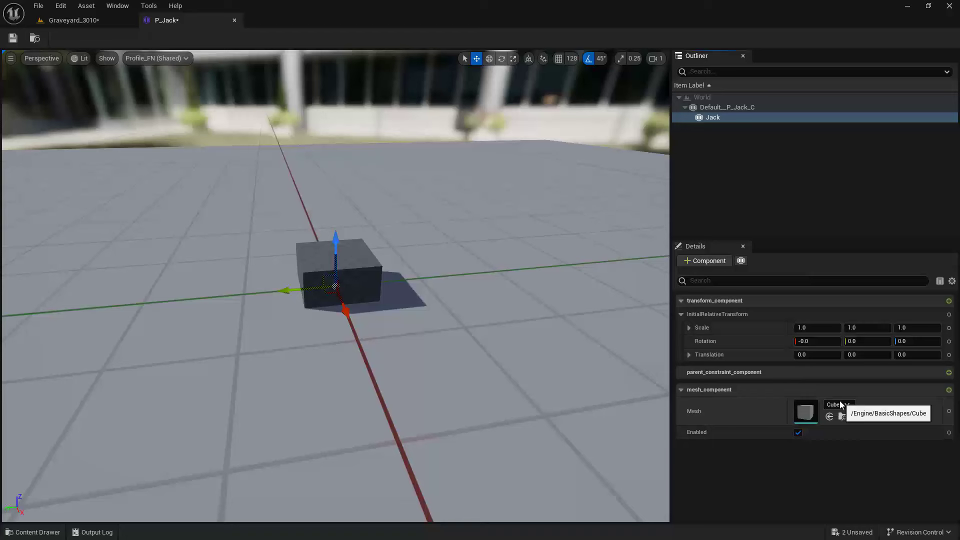
click(829, 417)
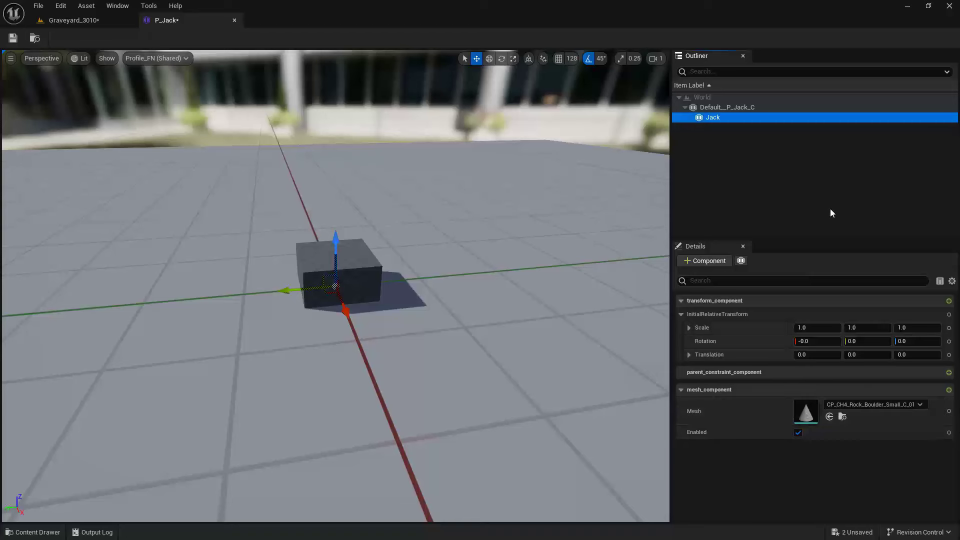
click(844, 404)
text(jack)
key(Return)
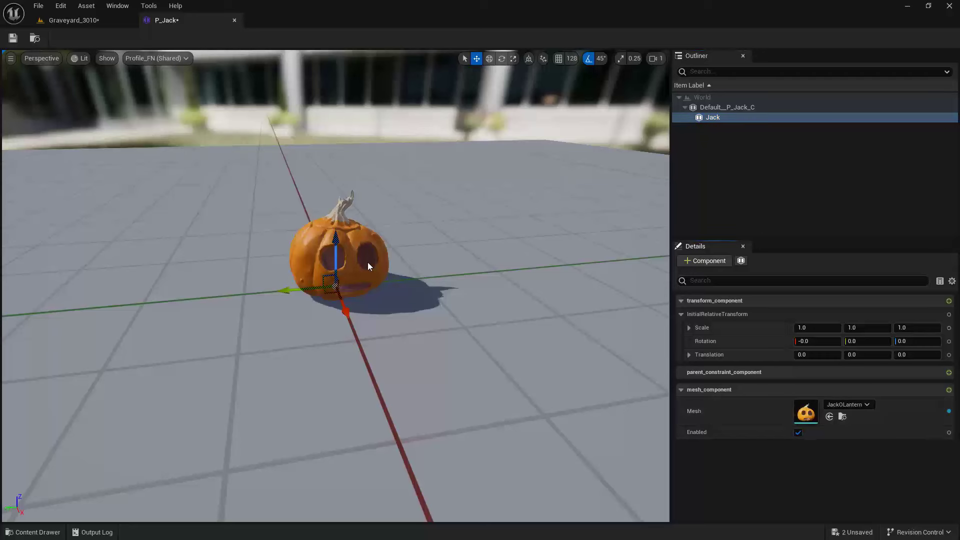
alt+drag(367, 261, 366, 266)
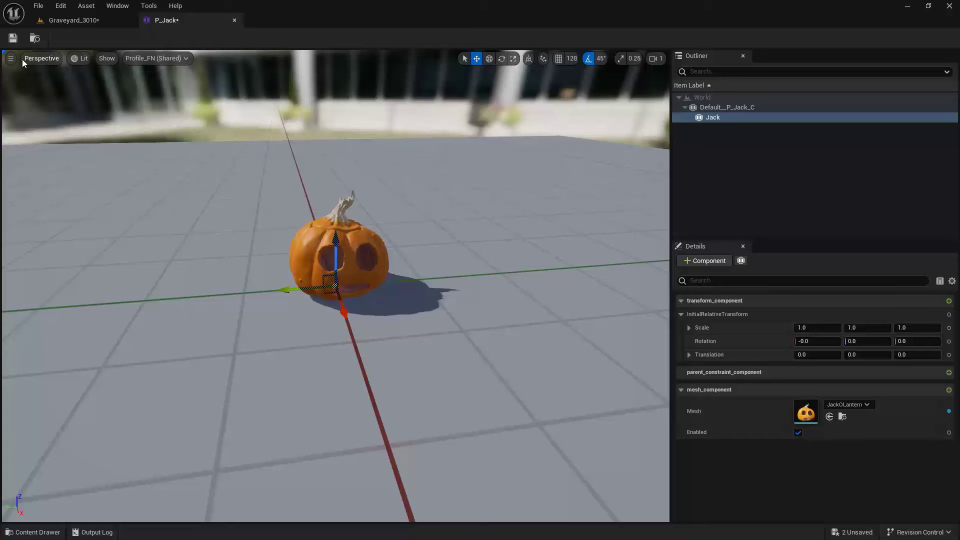
Step: Save P_Jack and select the pumpkin instance in the Graveyard_3010 level
click(13, 39)
click(75, 20)
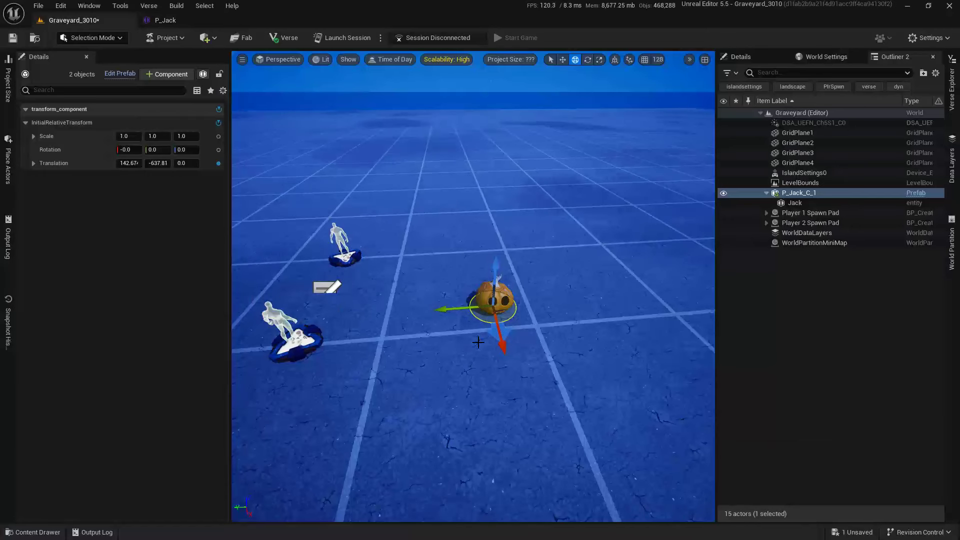
click(655, 326)
alt+drag(590, 325, 569, 336)
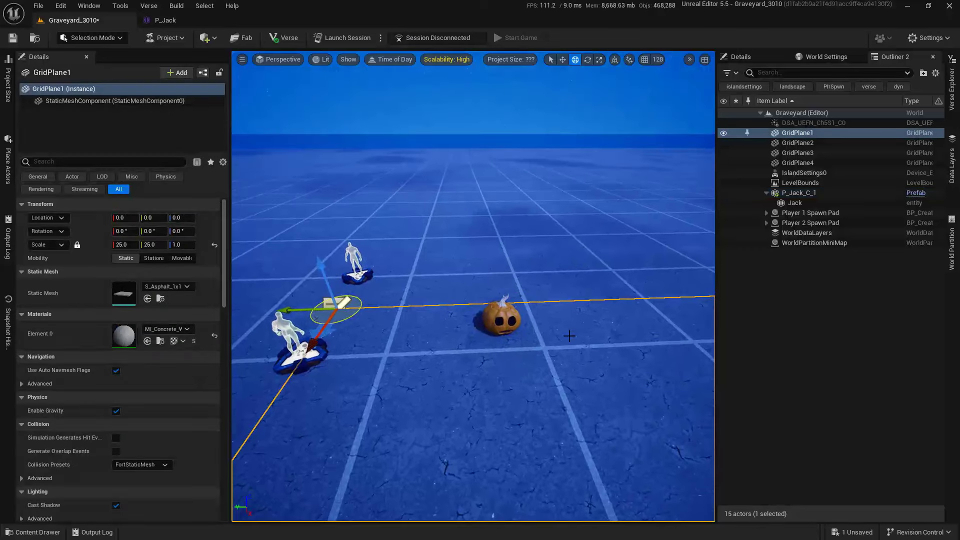
click(500, 320)
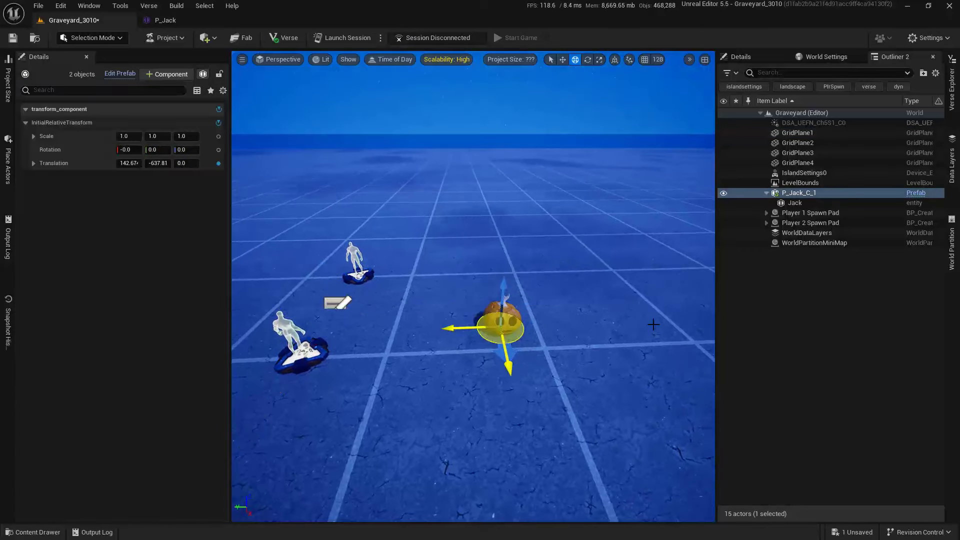
click(915, 193)
click(93, 24)
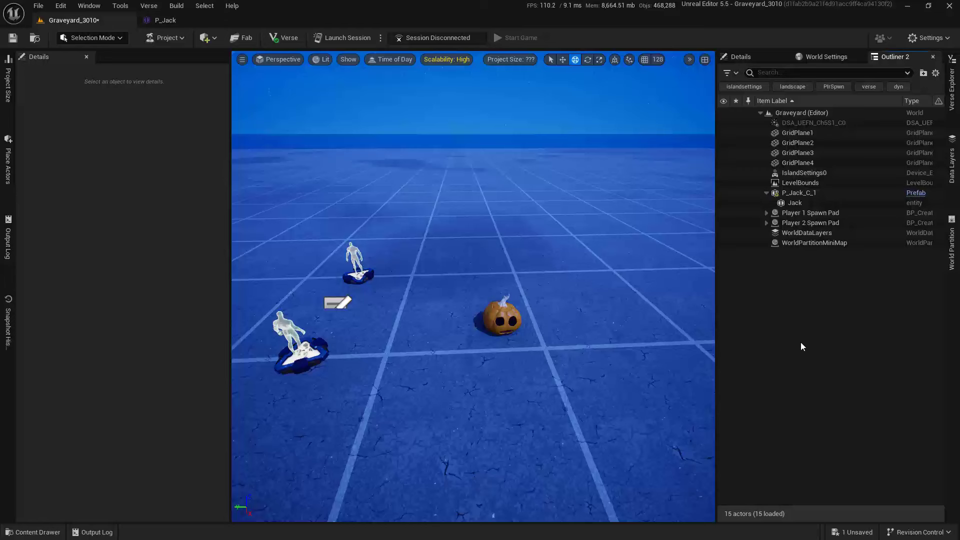
Step: Move the P_Jack_C_1 instance to translation 137.78, -508.62, 0.0
click(817, 193)
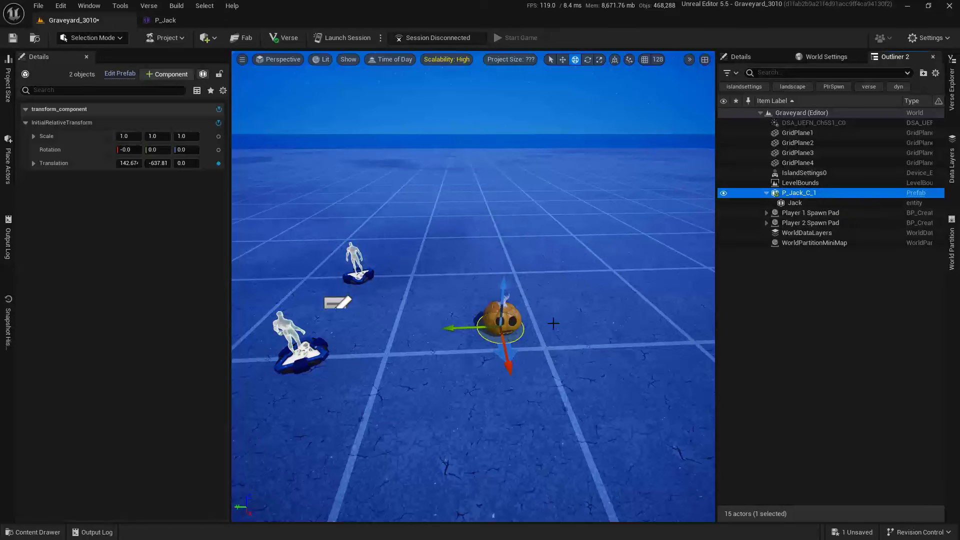
drag(501, 325, 594, 325)
click(793, 204)
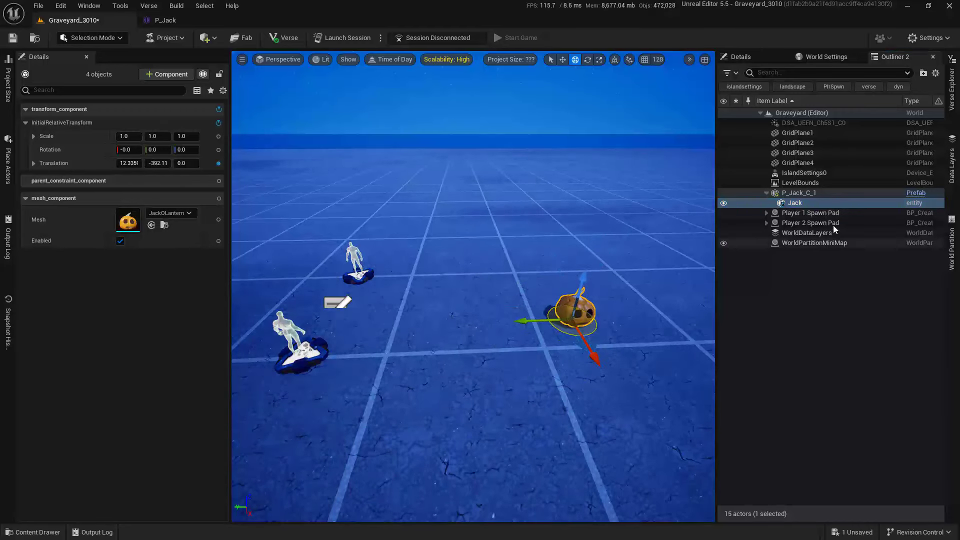
click(808, 192)
mouse_move(479, 329)
mouse_down()
mouse_move(462, 342)
mouse_move(446, 321)
mouse_move(476, 333)
mouse_up()
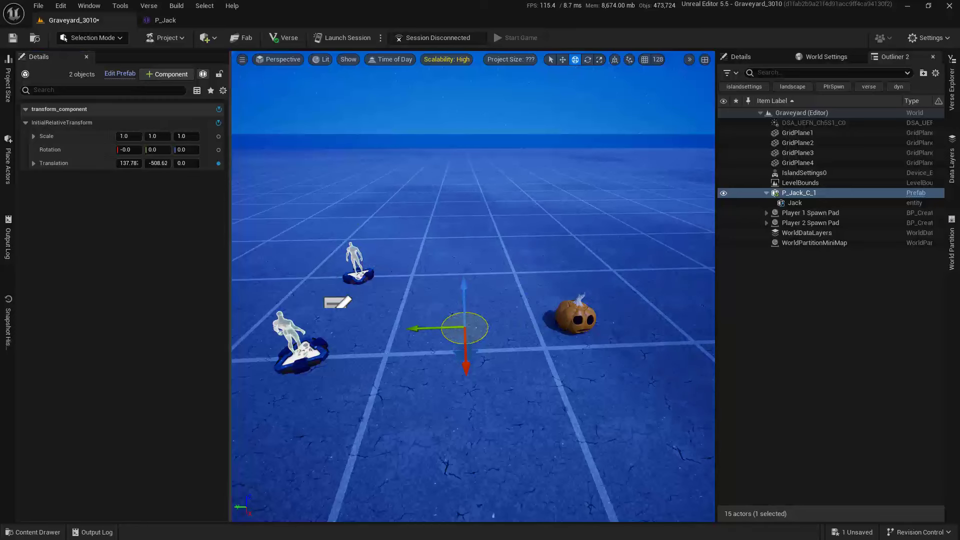
Step: Reset Jack's translation override to 0.0, 0.0, 0.0, then return to the P_Jack prefab
click(582, 312)
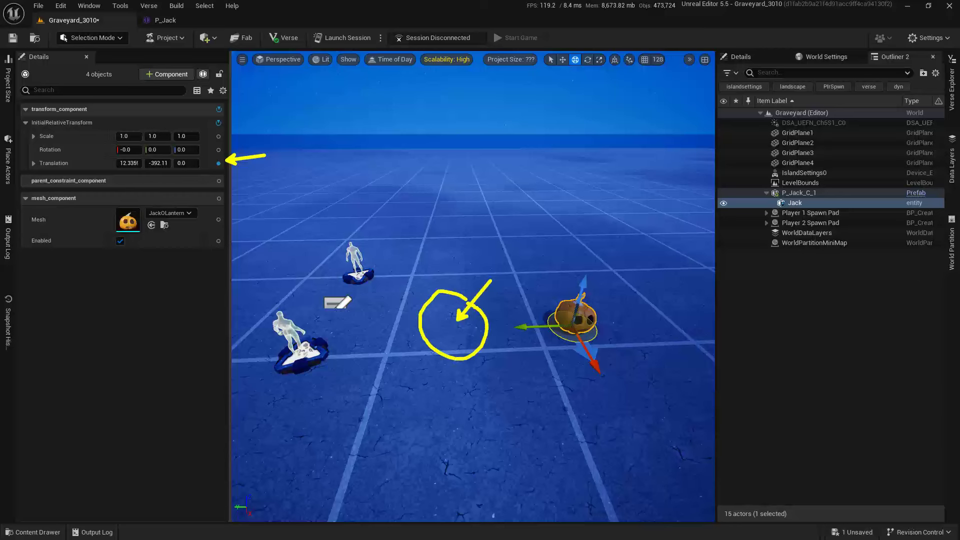
click(218, 163)
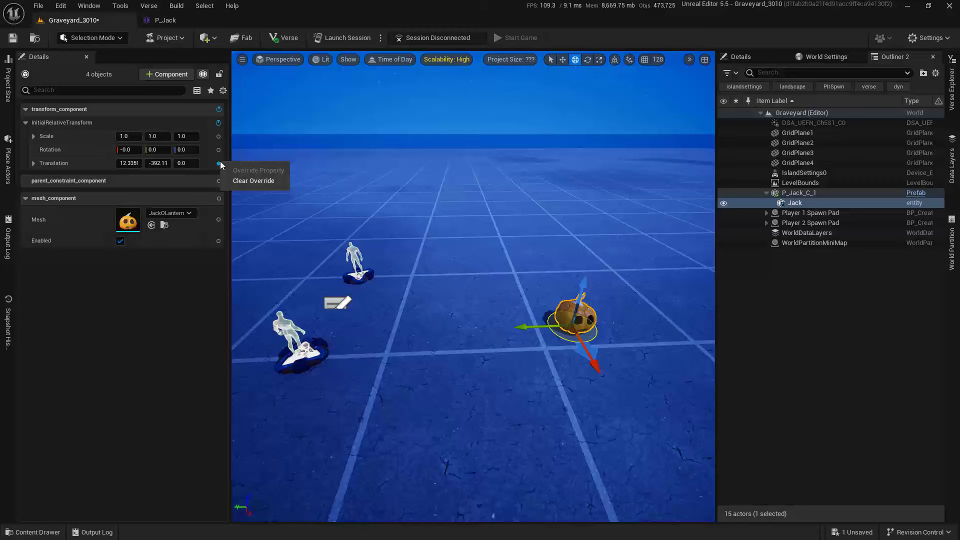
click(241, 182)
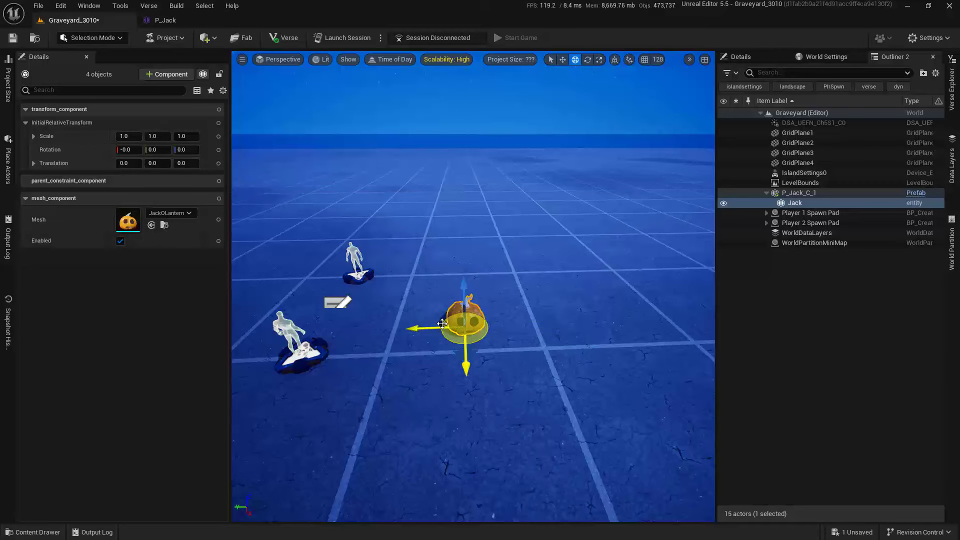
click(169, 20)
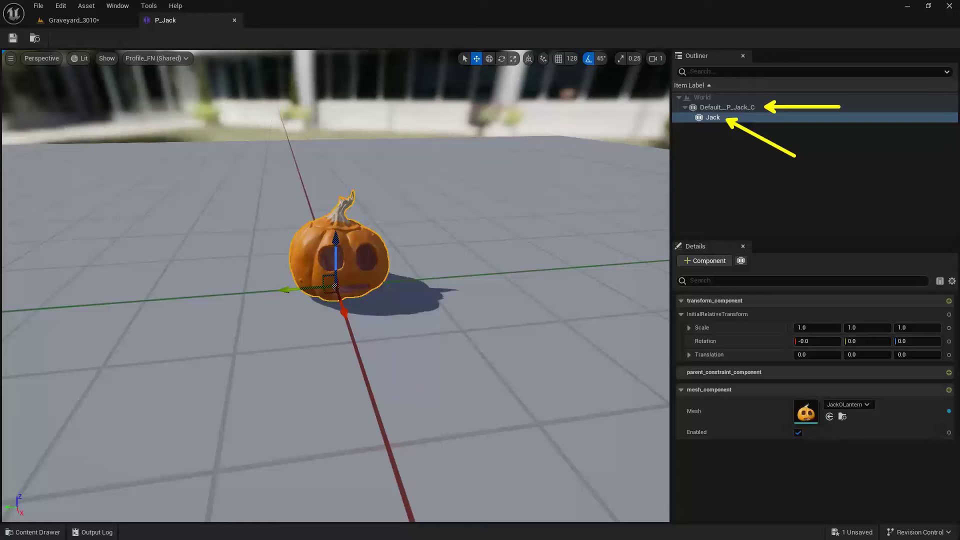
Step: Float the P_Jack prefab editor into its own window and resize it to widen the side panels
drag(193, 22, 517, 157)
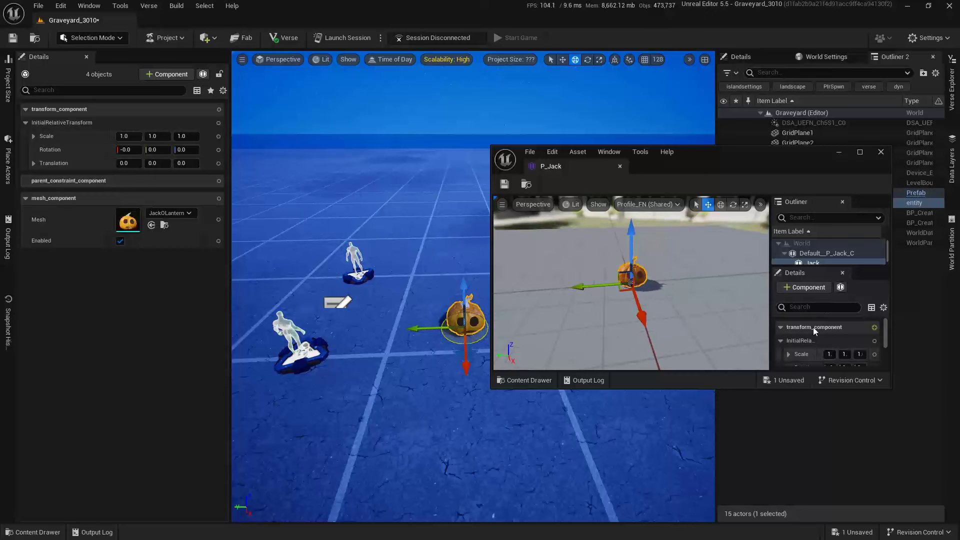
scroll(813, 327, down, 3)
drag(770, 300, 702, 319)
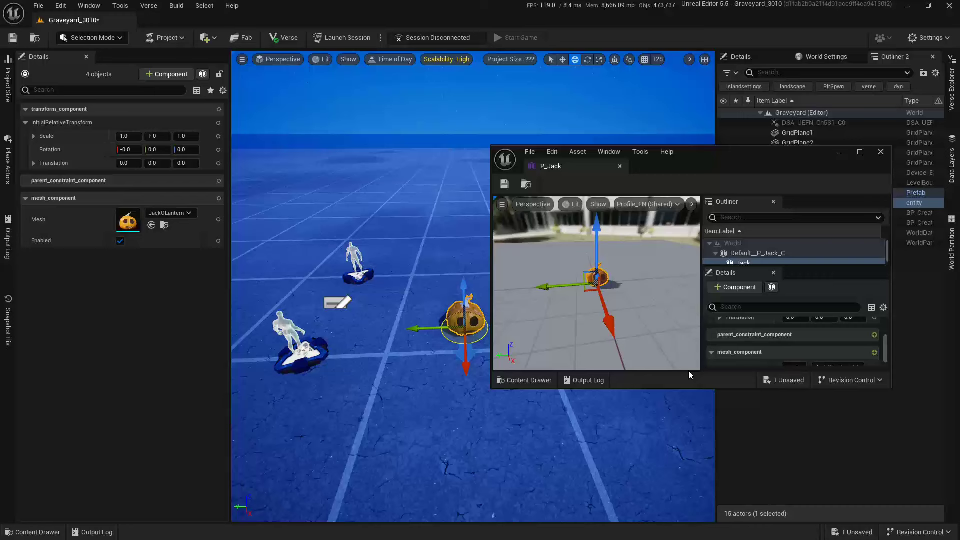
scroll(813, 323, up, 1)
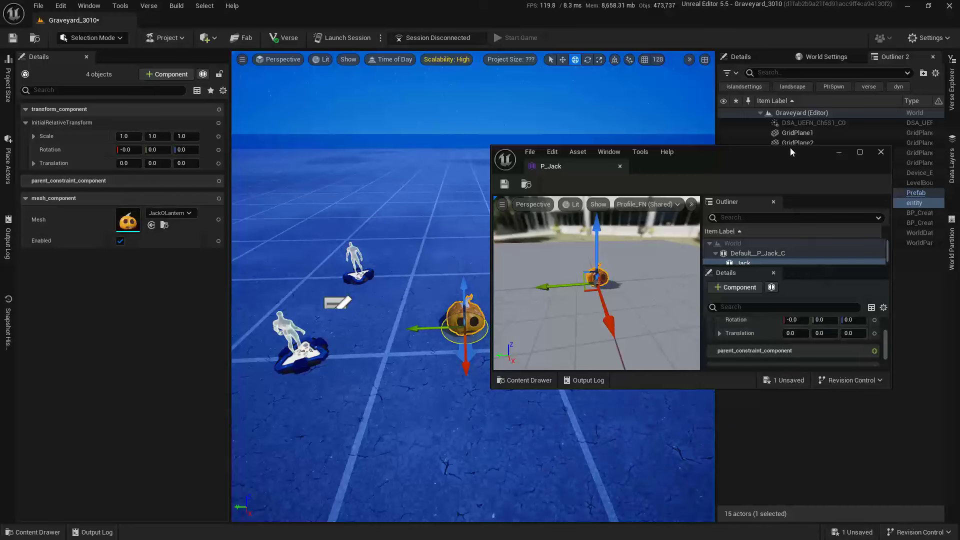
drag(792, 145, 792, 67)
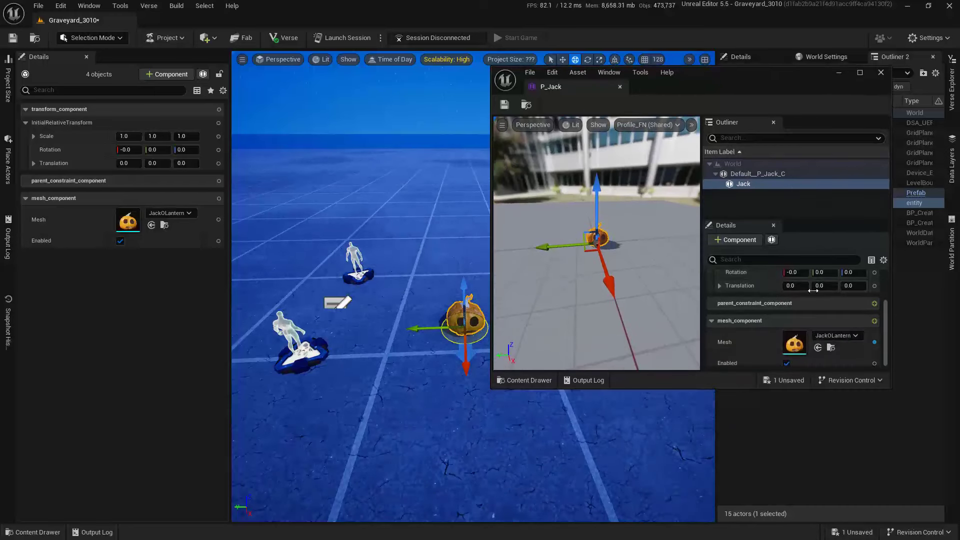
scroll(813, 290, up, 1)
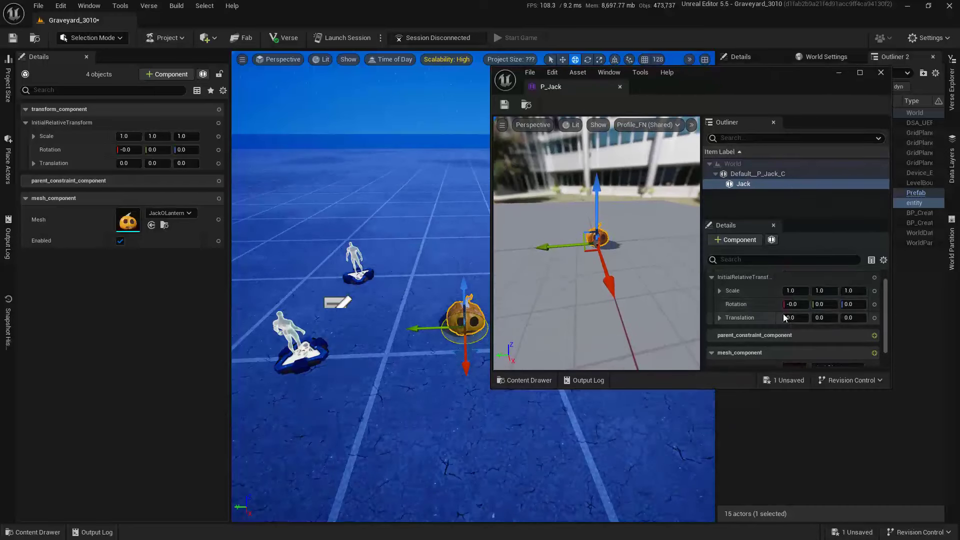
Step: Raise Jack's Translation Z to about 285.9 and save P_Jack
click(763, 184)
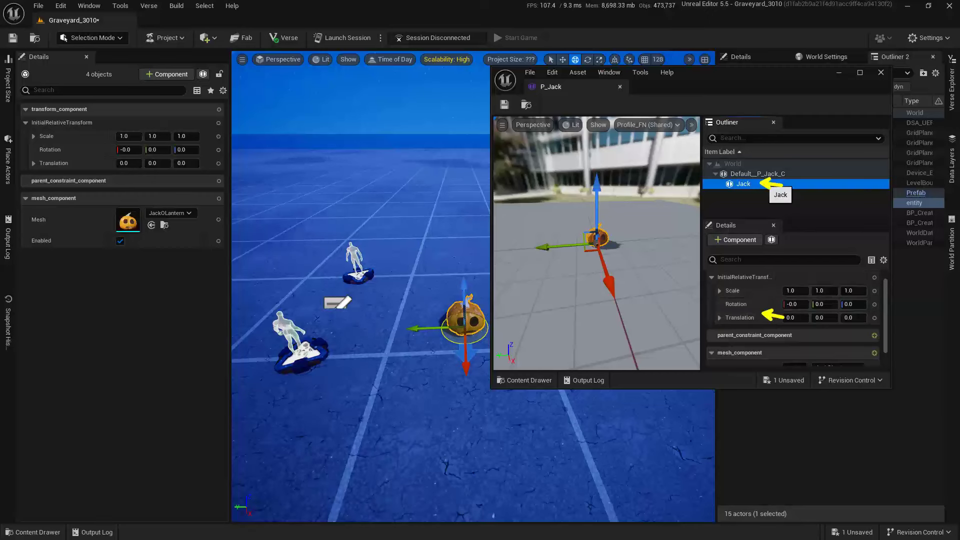
click(852, 317)
text(0.85)
key(Return)
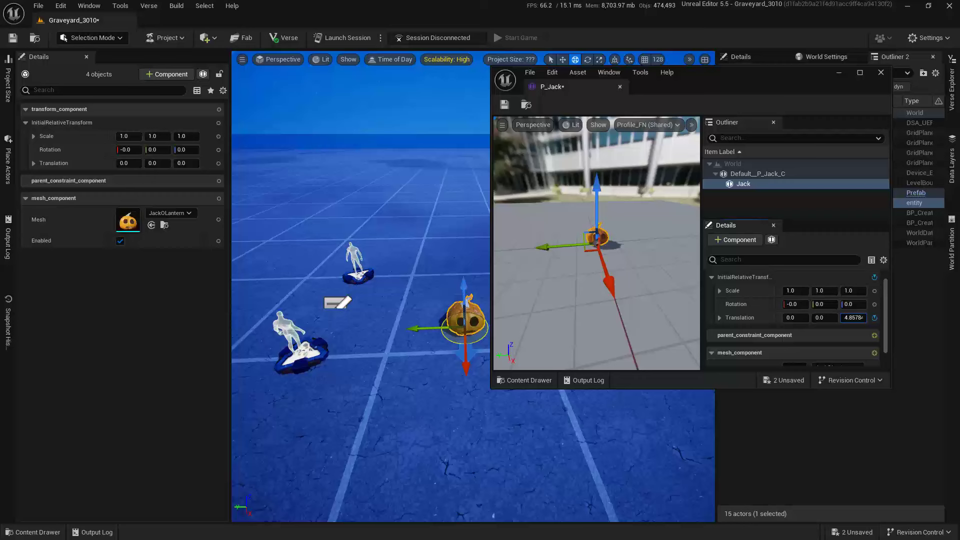
mouse_move(852, 318)
mouse_down()
mouse_move(914, 317)
mouse_move(848, 317)
mouse_up()
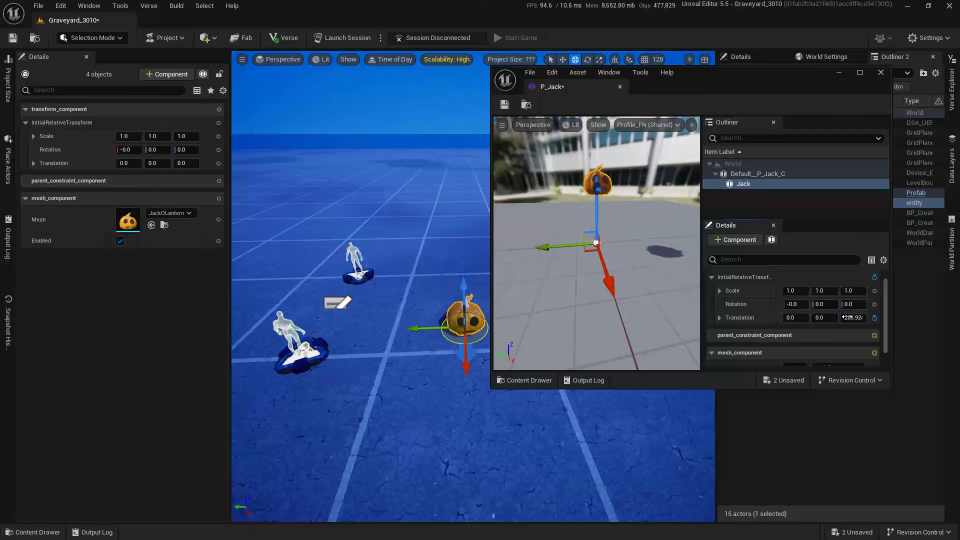
click(505, 105)
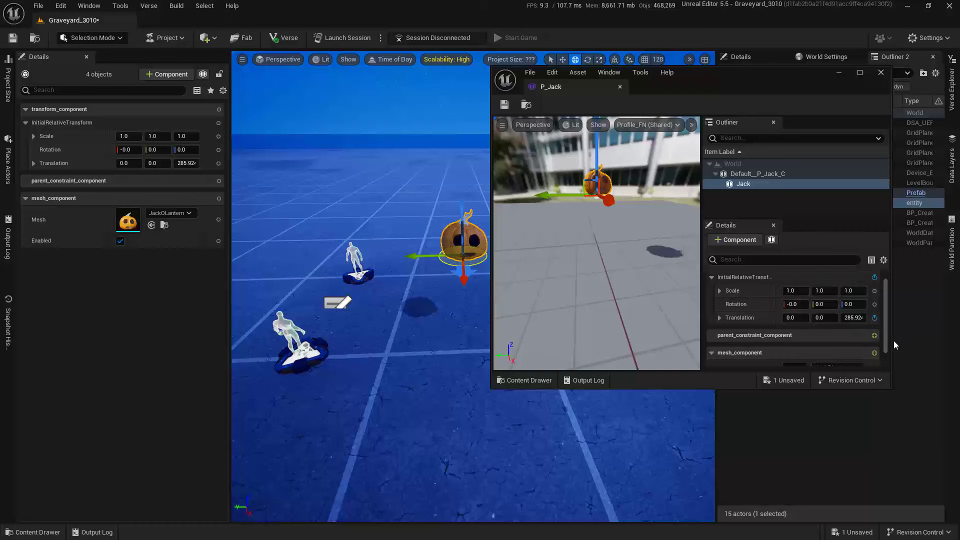
Step: Reset Jack's translation to 0, 0, 0 and save P_Jack
right_click(875, 322)
click(912, 338)
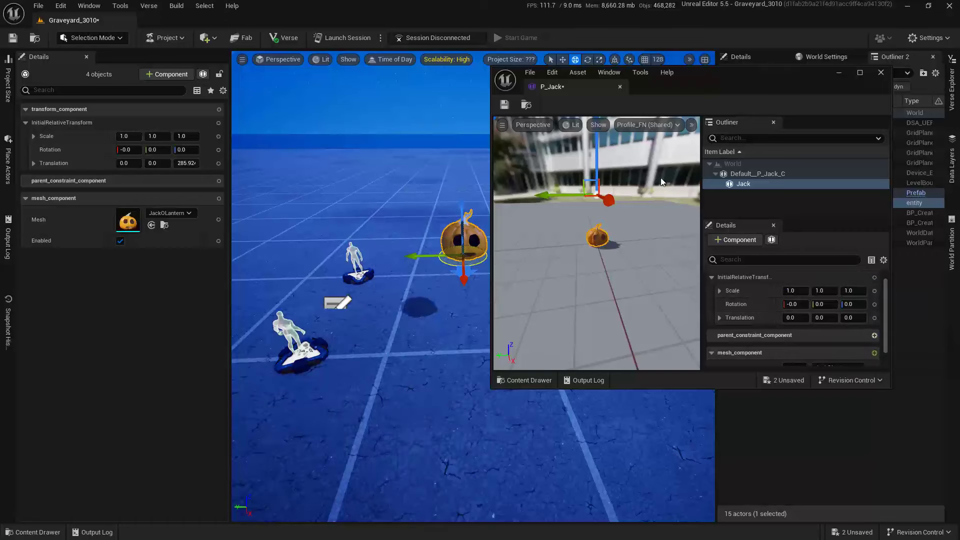
click(503, 105)
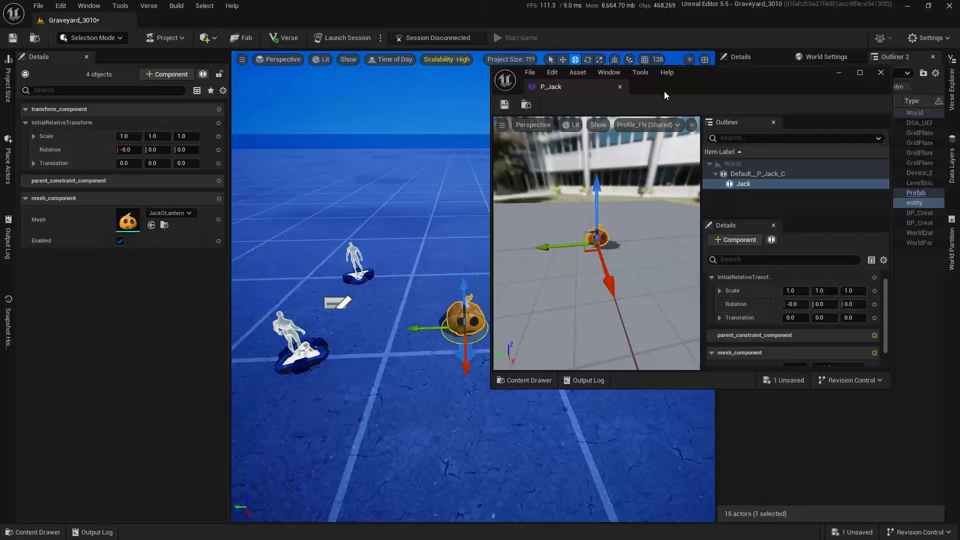
Step: Dock the P_Jack editor as a tab beside the level and reselect Jack
drag(671, 90, 680, 101)
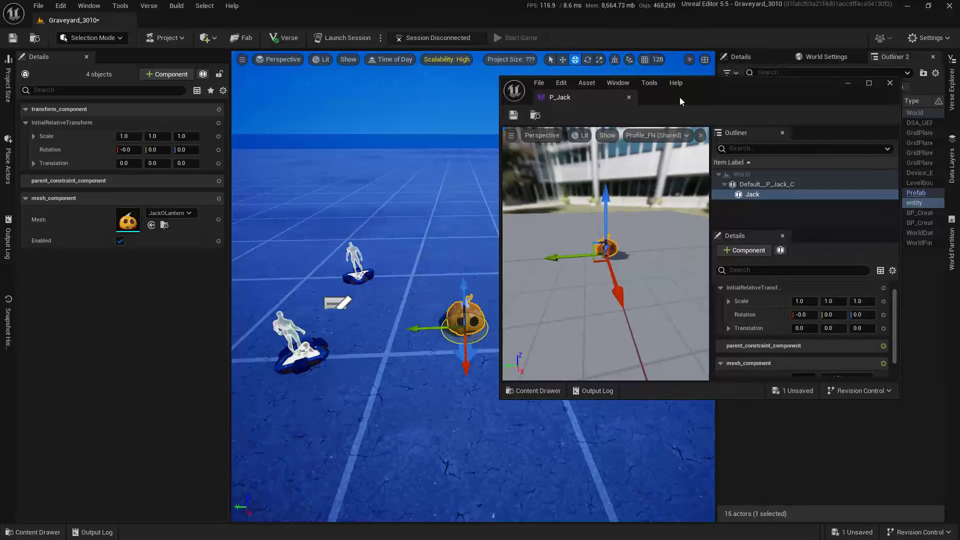
drag(582, 100, 247, 16)
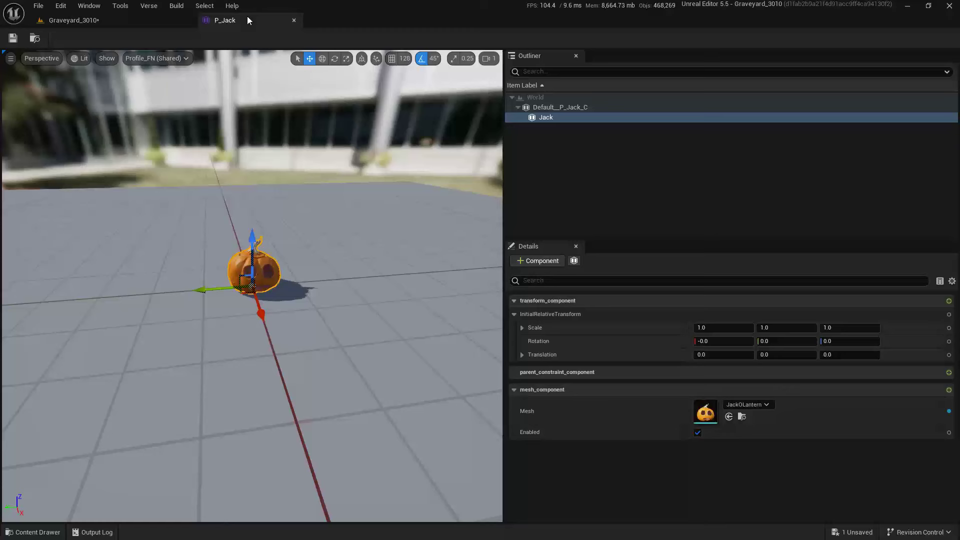
click(579, 120)
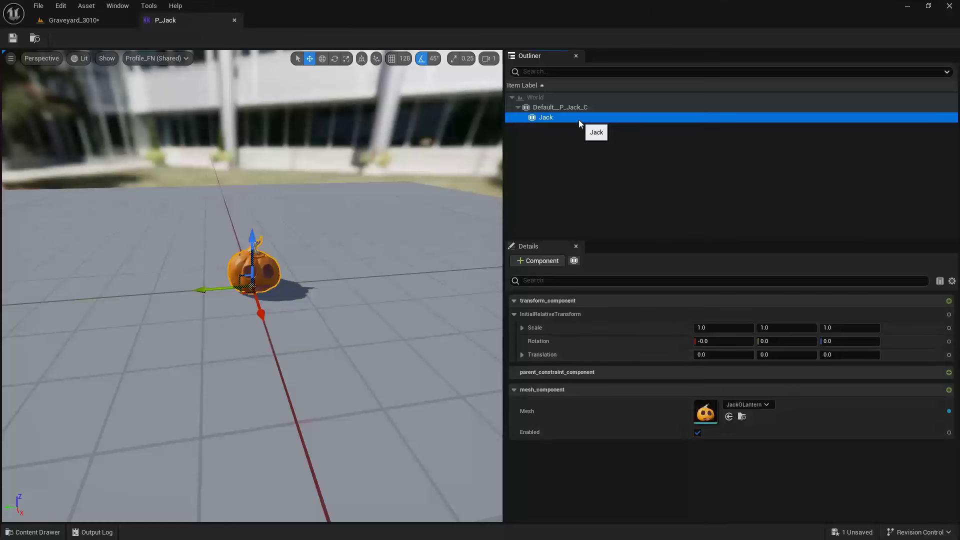
click(563, 107)
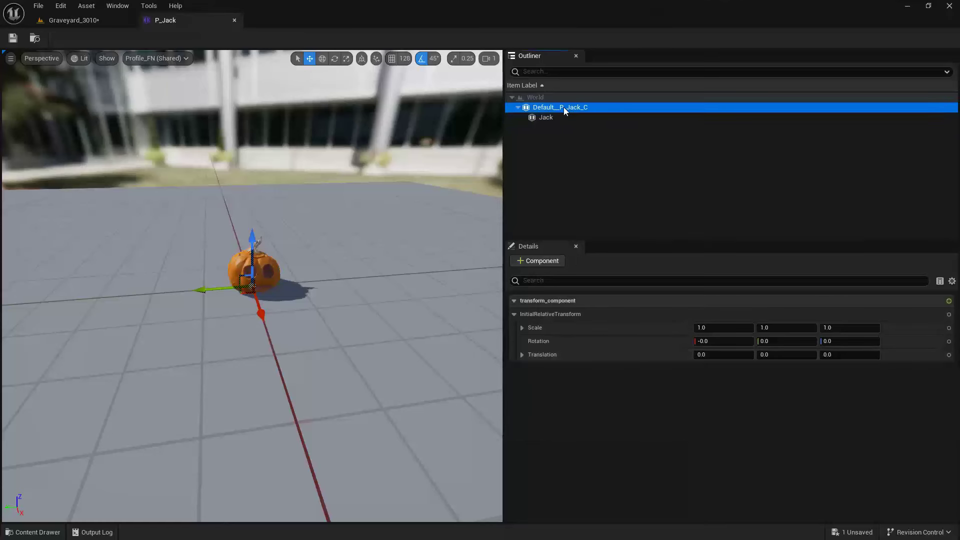
right_click(563, 107)
mouse_move(620, 130)
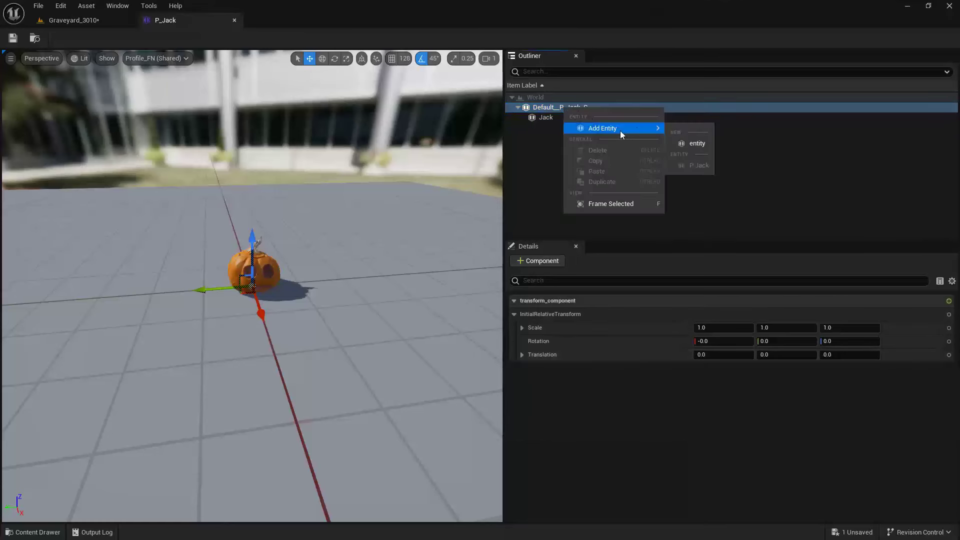
click(697, 143)
click(561, 117)
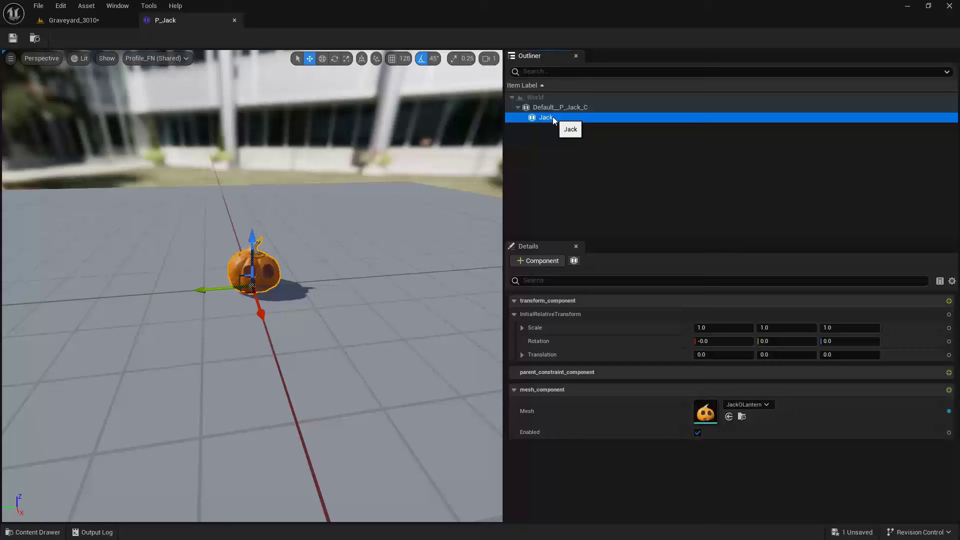
Step: Add a point_light_component to Jack from a 'light' component search
click(553, 261)
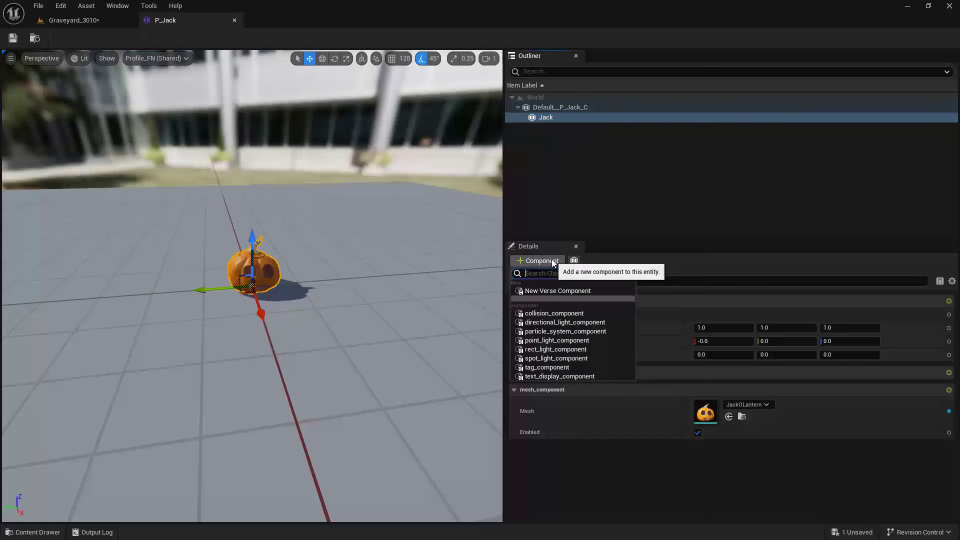
text(light)
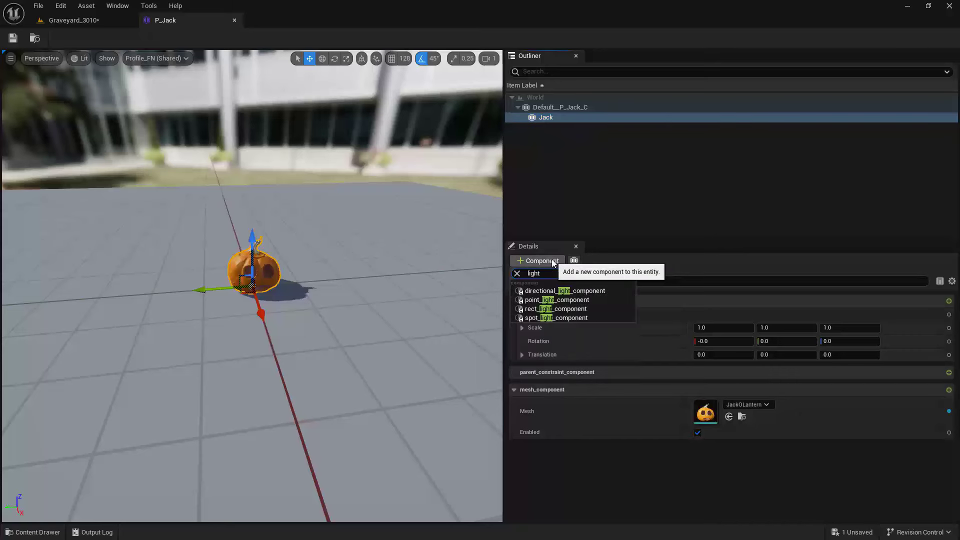
click(573, 300)
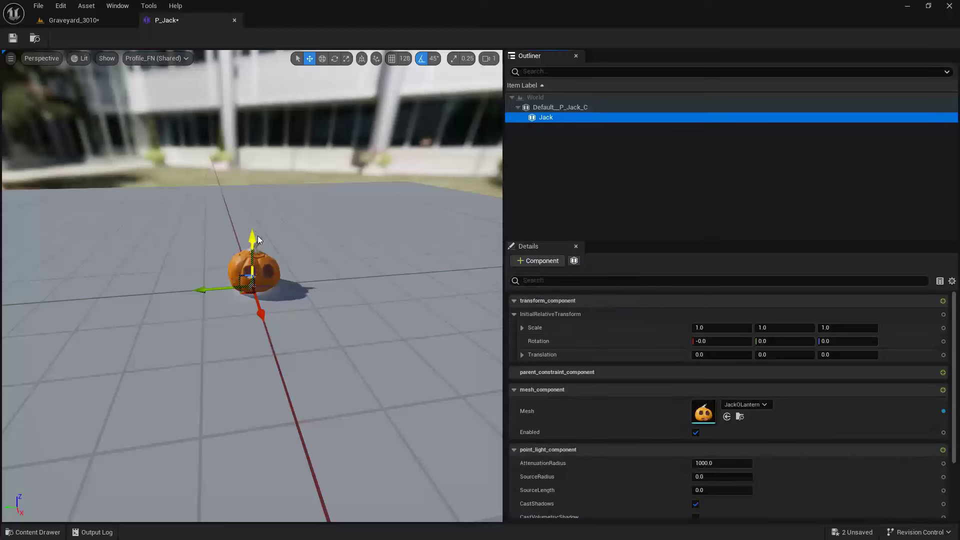
mouse_move(252, 239)
mouse_down()
mouse_move(258, 185)
mouse_move(260, 204)
mouse_up()
scroll(643, 442, down, 3)
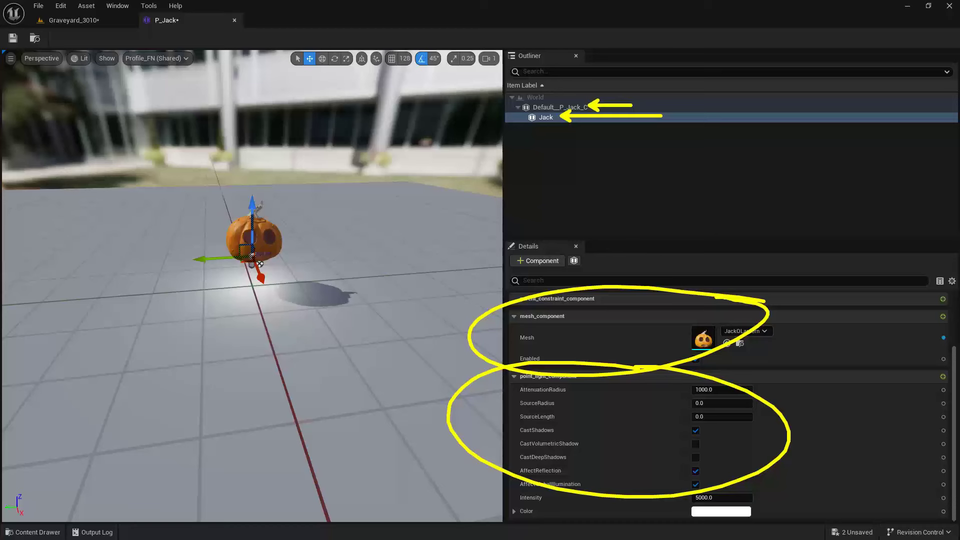
Step: Clear Jack's Translation override and undo the test lift, keeping the pumpkin on the floor
click(550, 117)
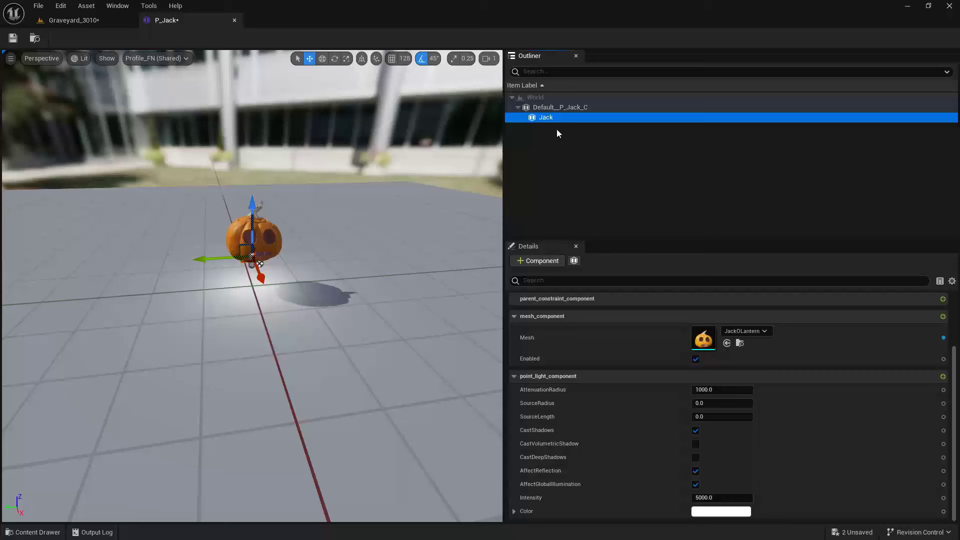
scroll(834, 341, up, 3)
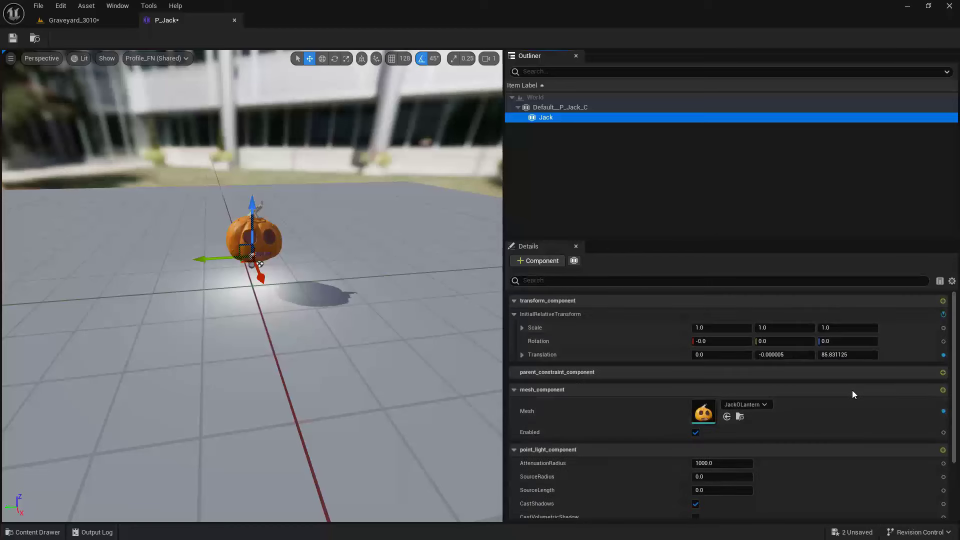
click(943, 355)
click(921, 375)
scroll(700, 369, down, 3)
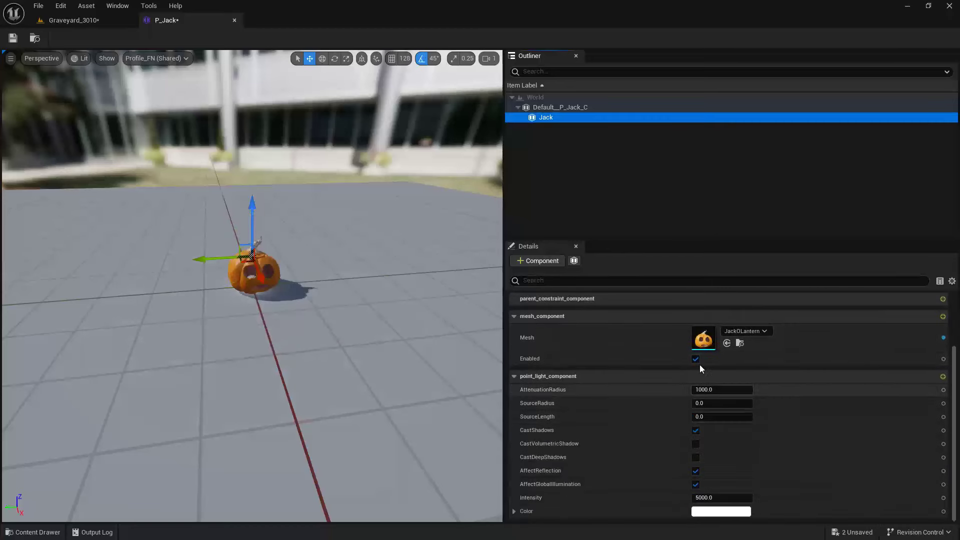
click(581, 380)
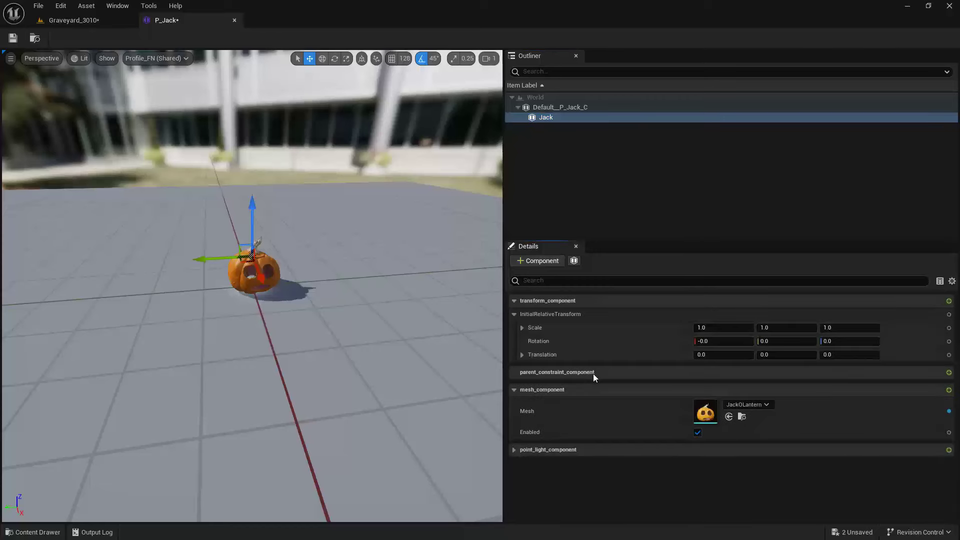
click(584, 449)
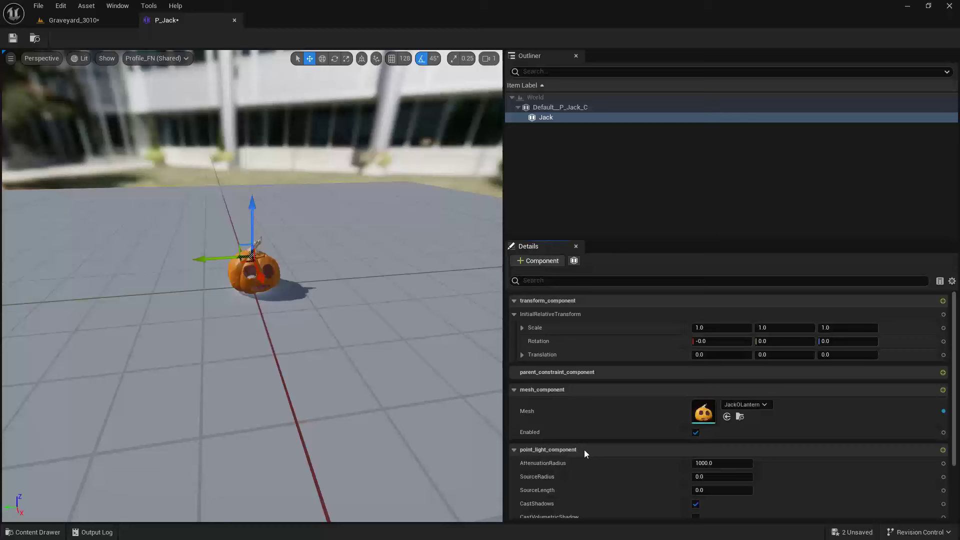
scroll(584, 449, down, 3)
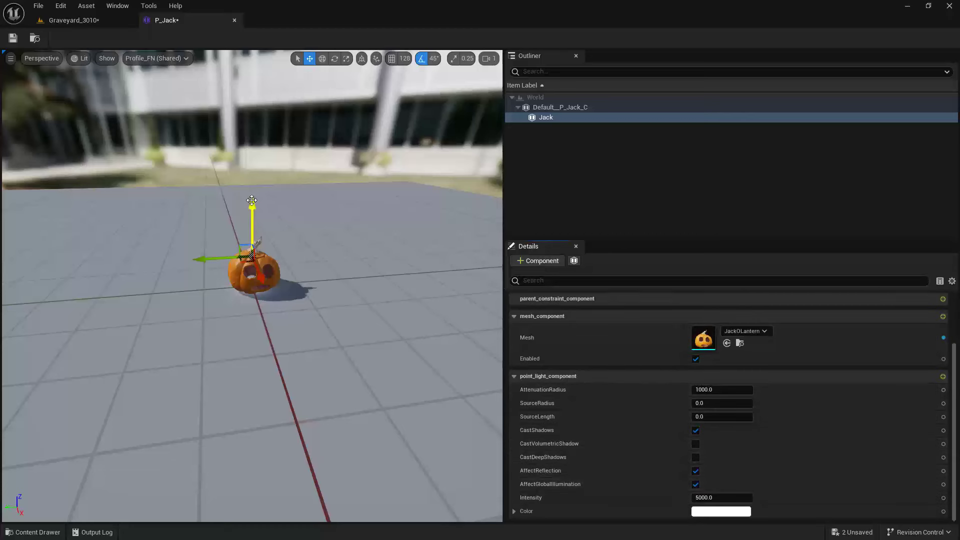
drag(251, 200, 241, 181)
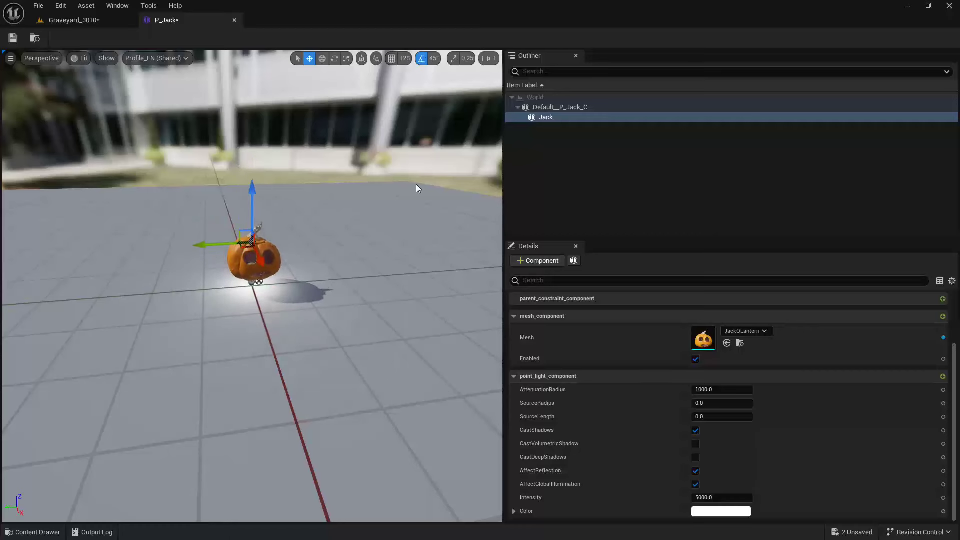
key(ctrl+z)
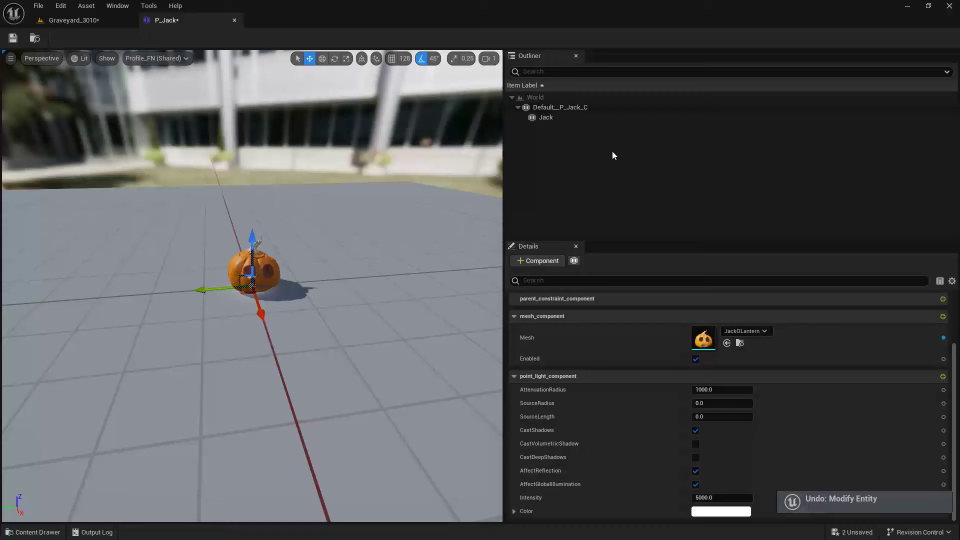
Step: Remove Jack's point light component and add a new empty entity under the prefab root
click(943, 375)
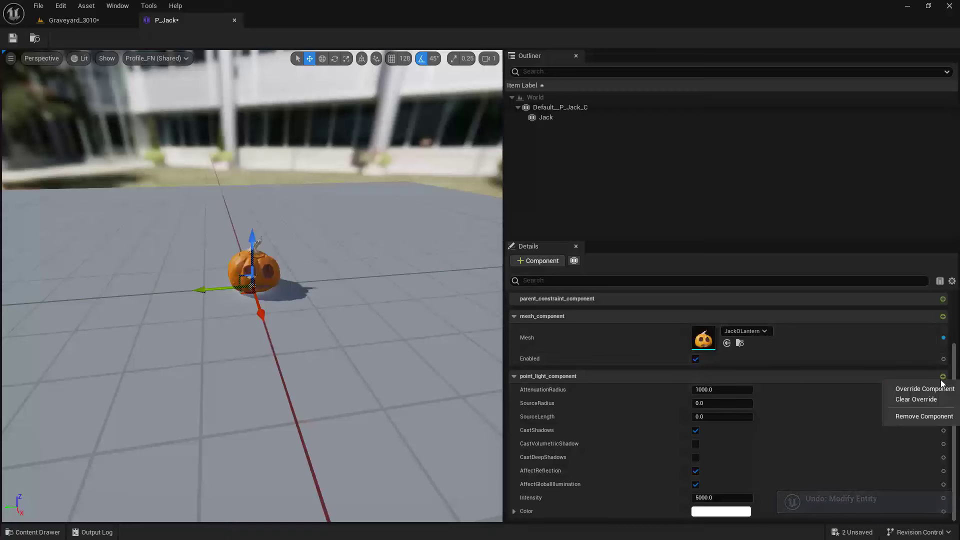
click(936, 414)
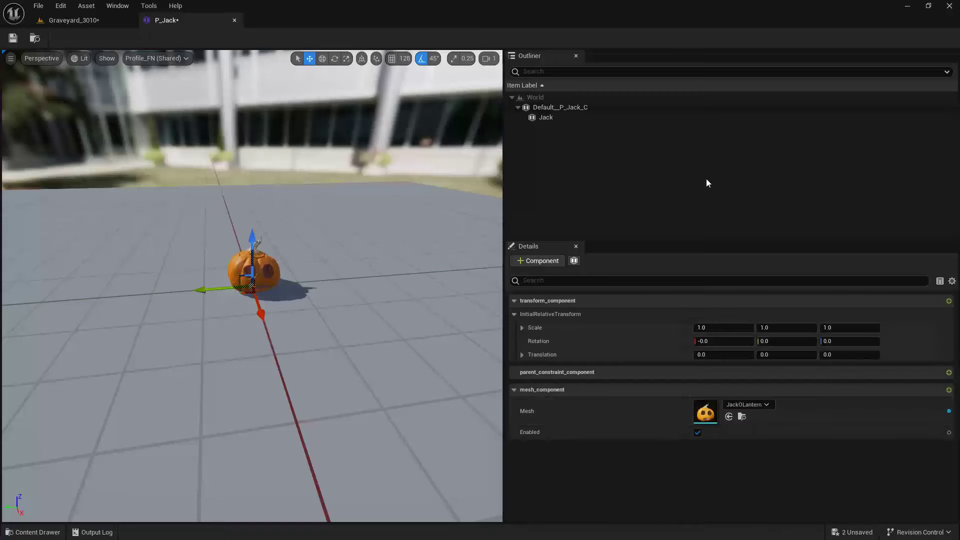
click(536, 106)
right_click(536, 107)
mouse_move(583, 128)
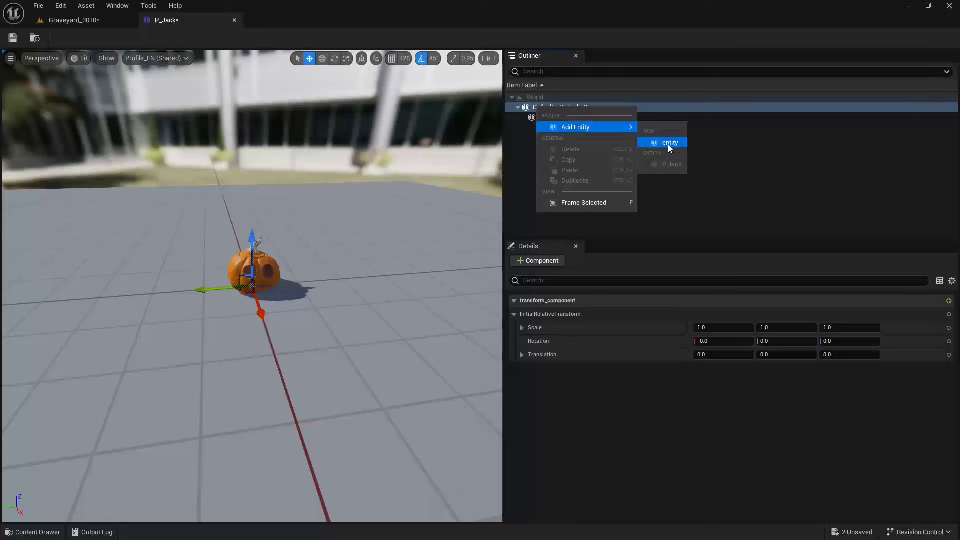
click(667, 145)
Step: Rename the new entity to 'Light' and start adding a component to it
click(568, 117)
click(564, 119)
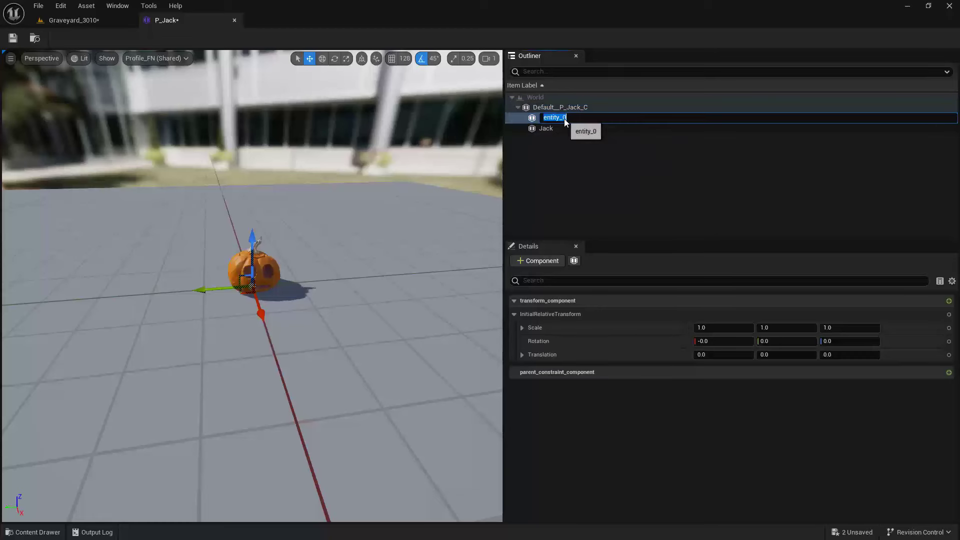
text(Light)
key(Return)
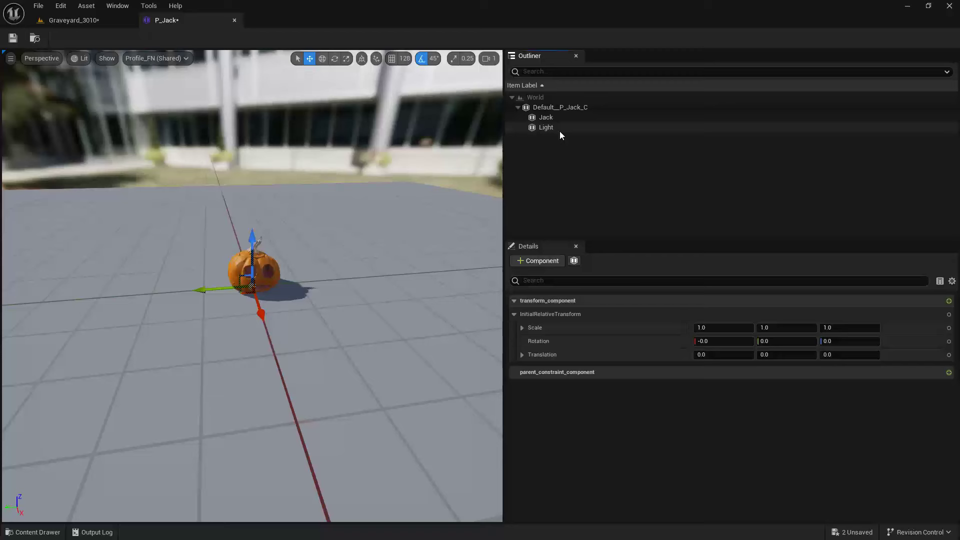
click(560, 131)
click(538, 262)
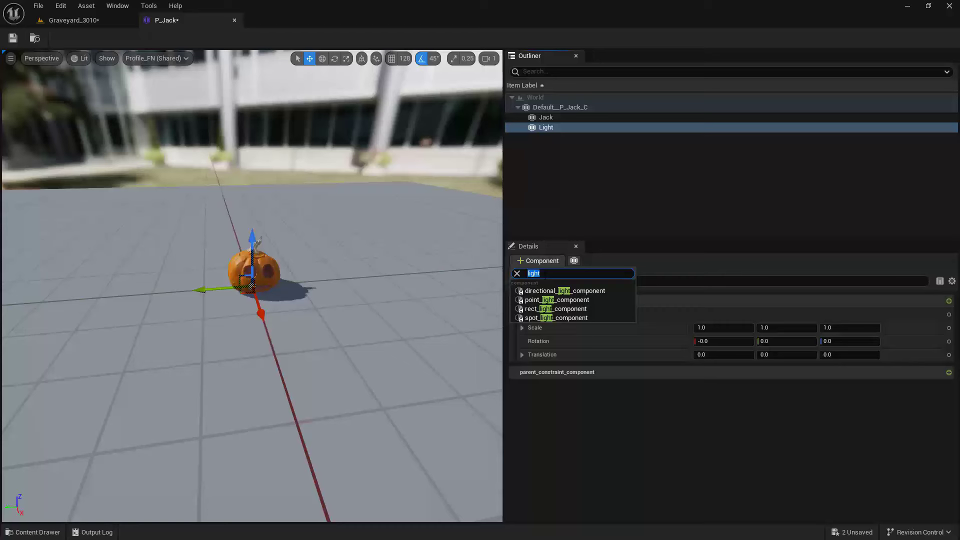
Step: Add a point_light_component to Light and raise it to about Z 46.88 inside the pumpkin
click(578, 300)
scroll(640, 402, down, 1)
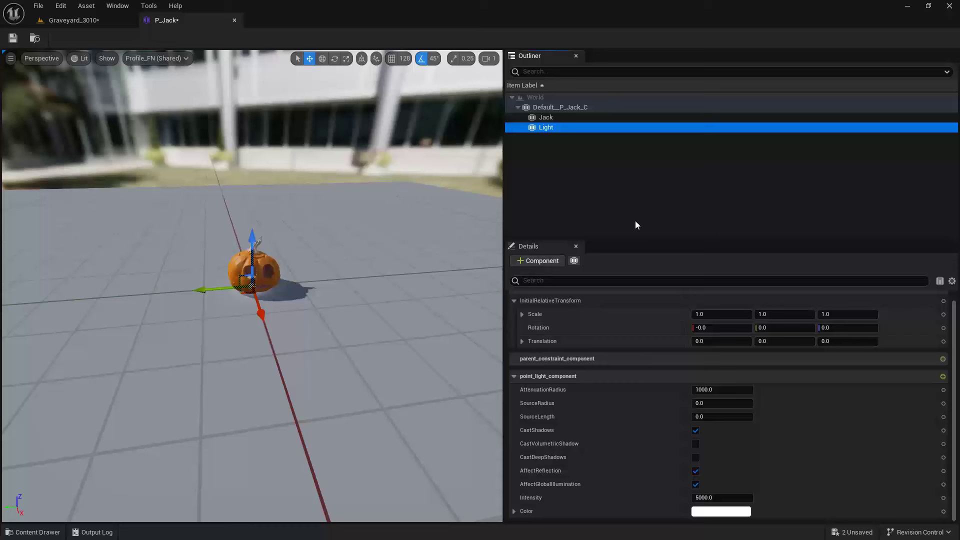
mouse_move(847, 341)
mouse_down()
mouse_move(859, 341)
mouse_move(840, 341)
mouse_up()
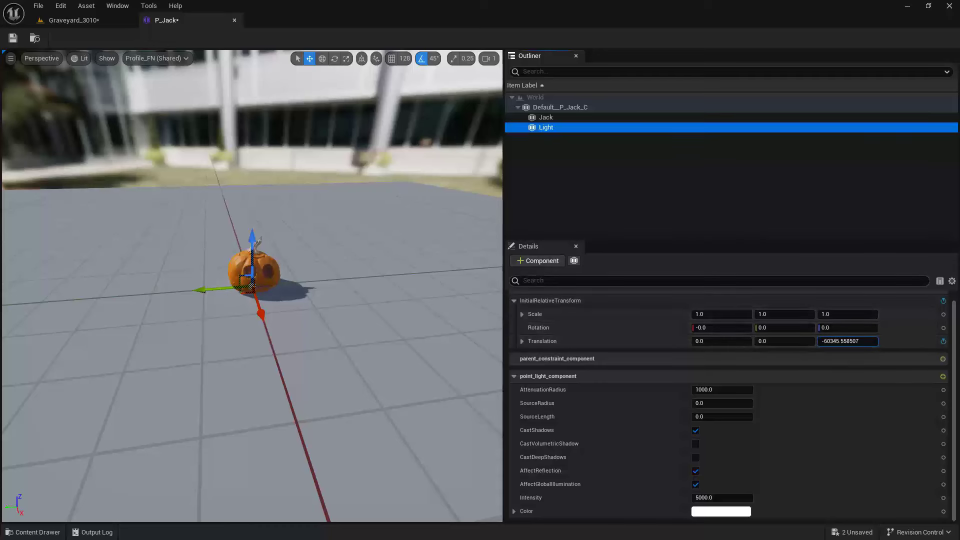
drag(840, 341, 845, 340)
right_click(943, 341)
click(935, 366)
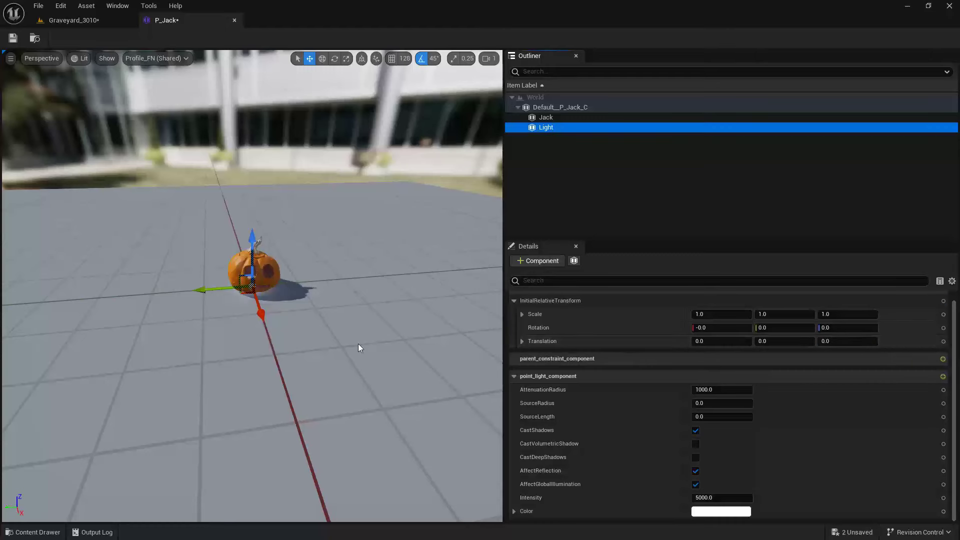
scroll(360, 349, up, 5)
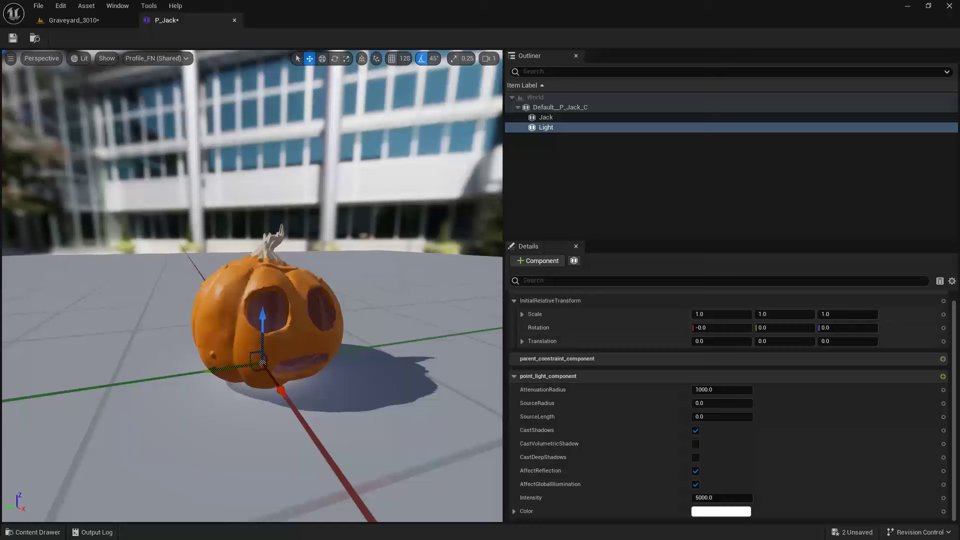
drag(262, 358, 261, 271)
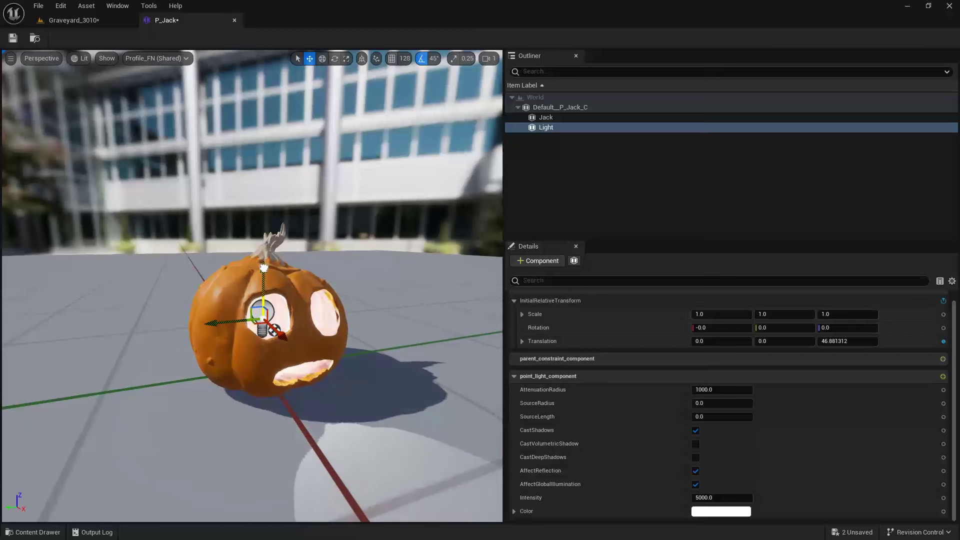
Step: Make the light orange, save P_Jack, and return to Graveyard_3010
click(714, 515)
drag(795, 350, 813, 375)
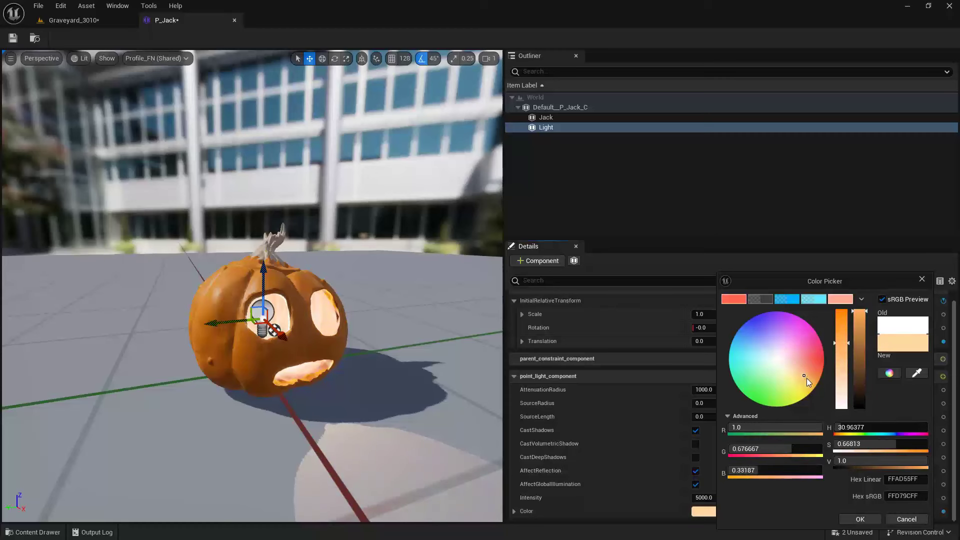
drag(859, 310, 859, 321)
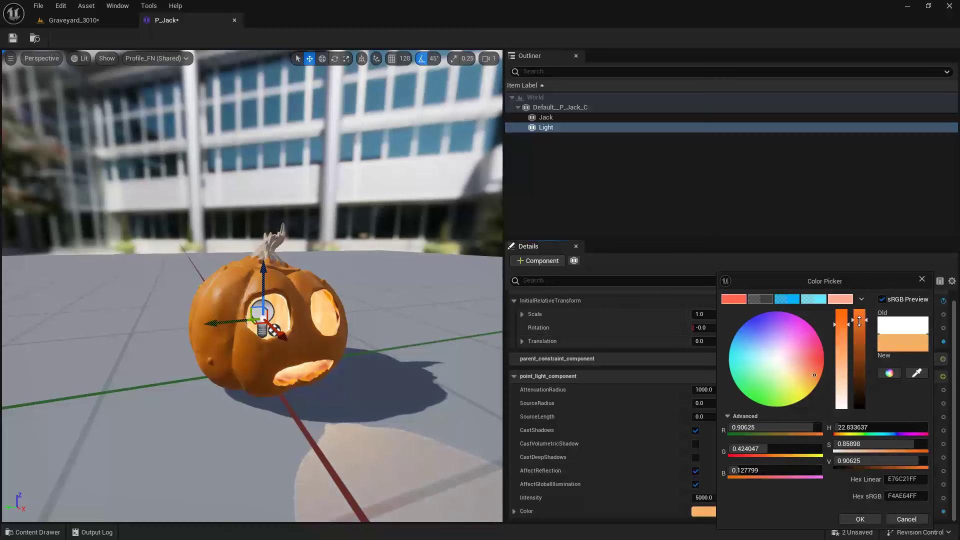
click(860, 519)
click(13, 38)
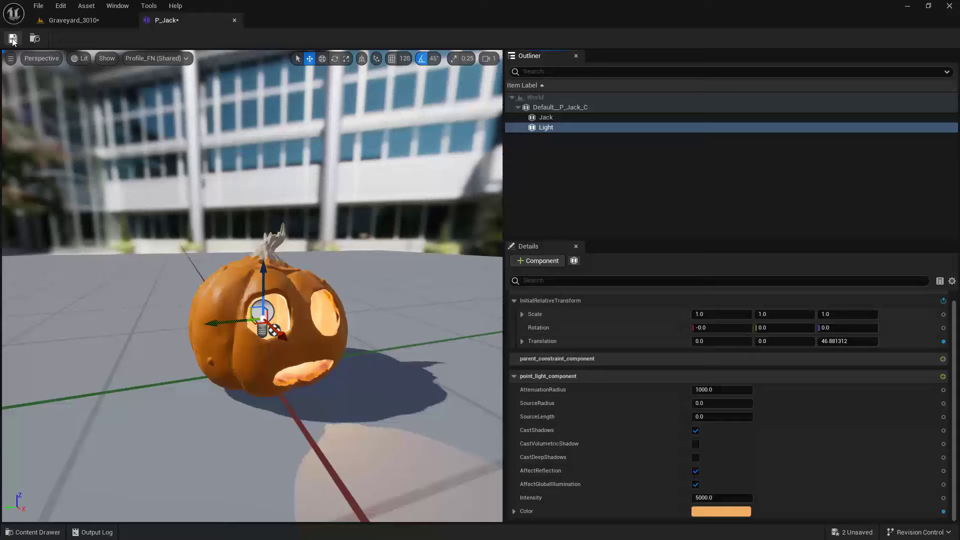
click(114, 20)
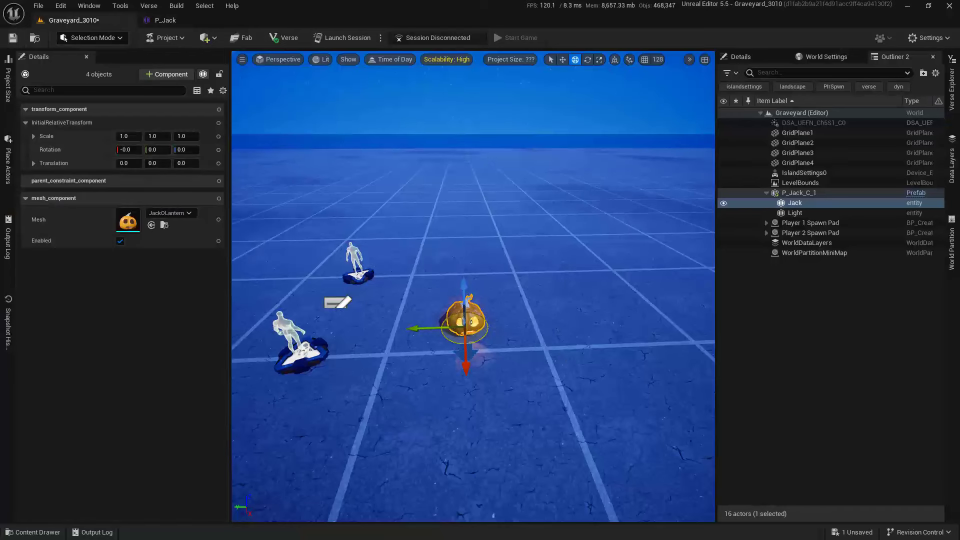
Step: Frame P_Jack_C_1 and Alt-drag it along Y to create copies P_Jack_C_2 and P_Jack_C_3
key(f)
scroll(570, 330, down, 4)
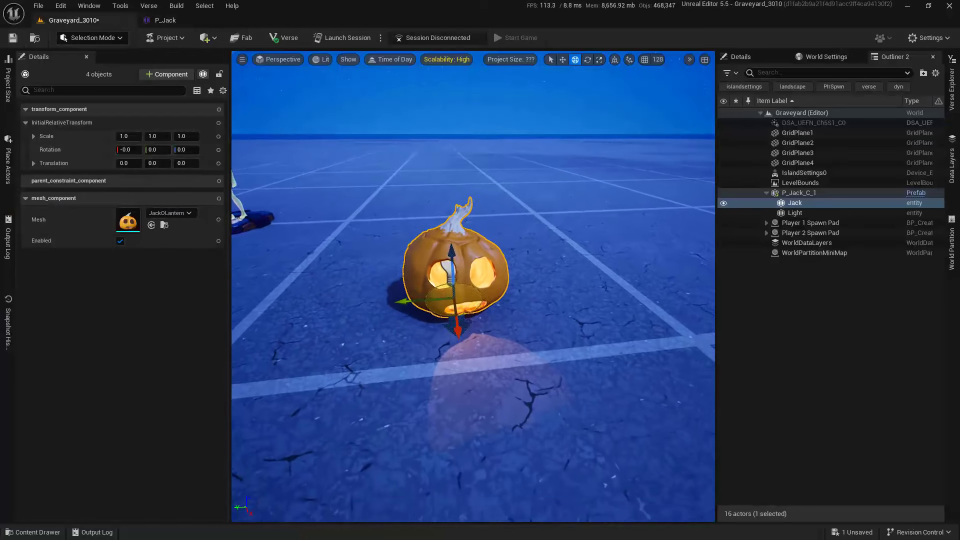
alt+drag(569, 277, 431, 309)
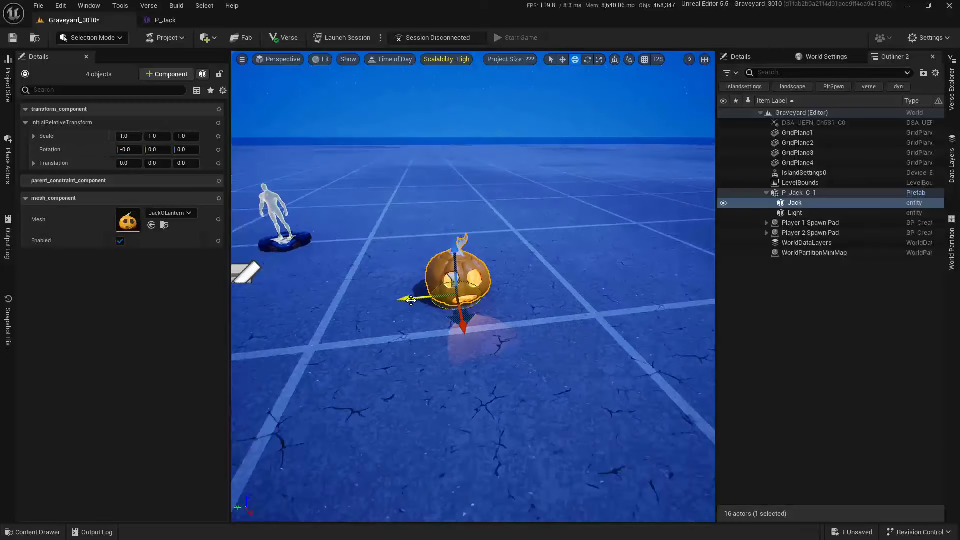
alt+drag(582, 248, 596, 243)
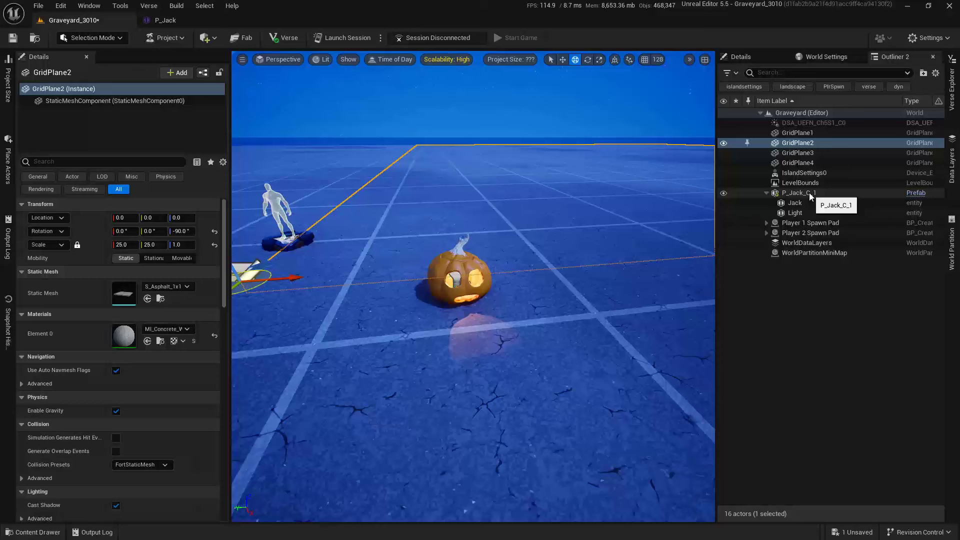
click(810, 194)
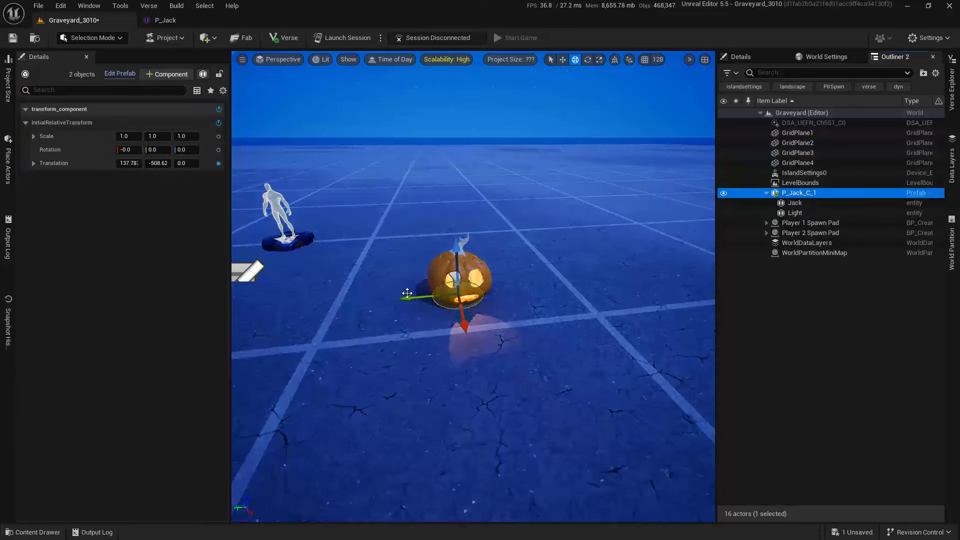
alt+drag(406, 297, 582, 292)
right_drag(590, 291, 589, 290)
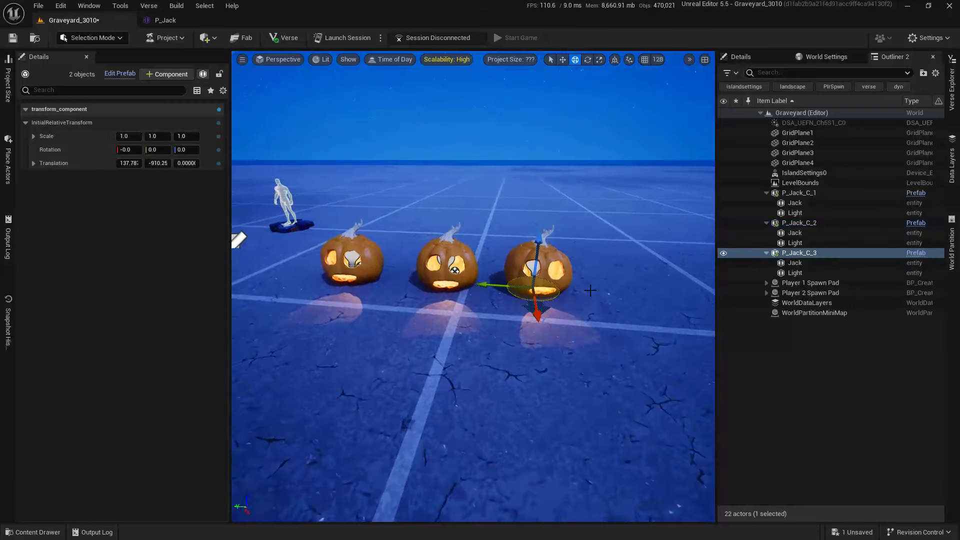
Step: Select the middle pumpkin's Light and change its colour to green
click(818, 212)
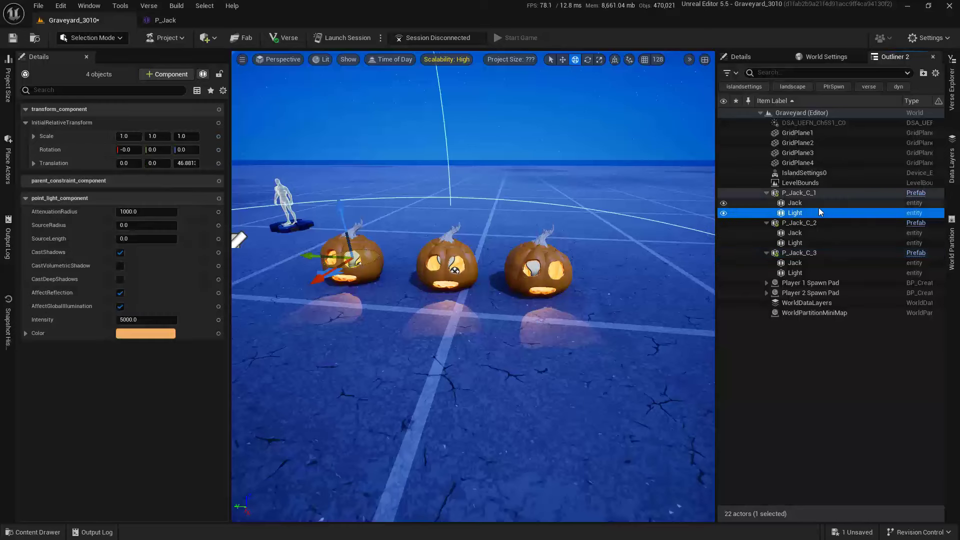
click(823, 243)
right_drag(482, 304, 482, 304)
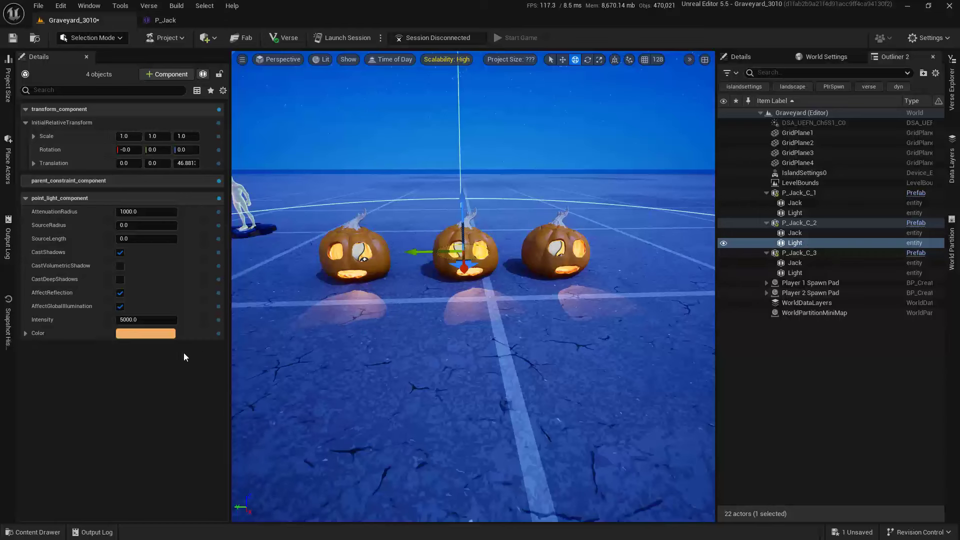
drag(146, 317, 195, 318)
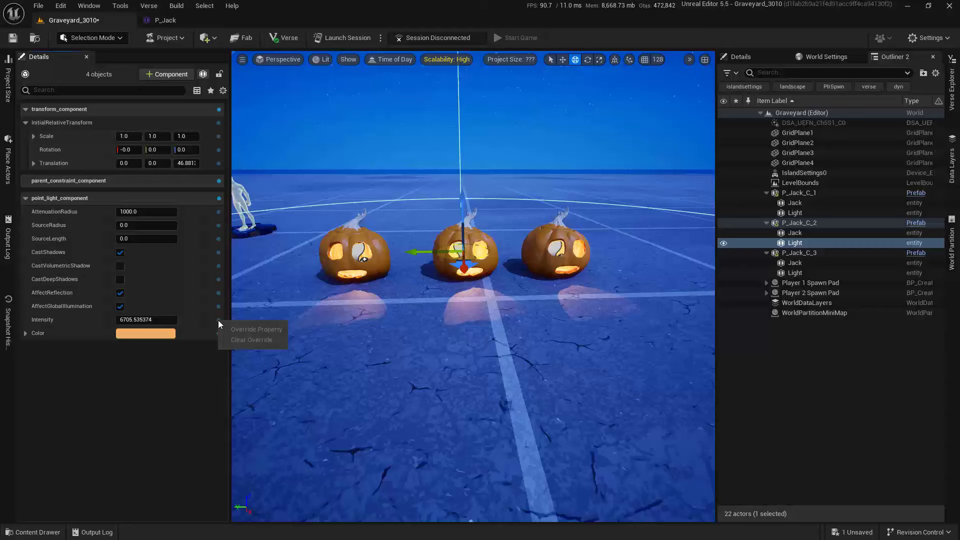
click(145, 333)
click(179, 344)
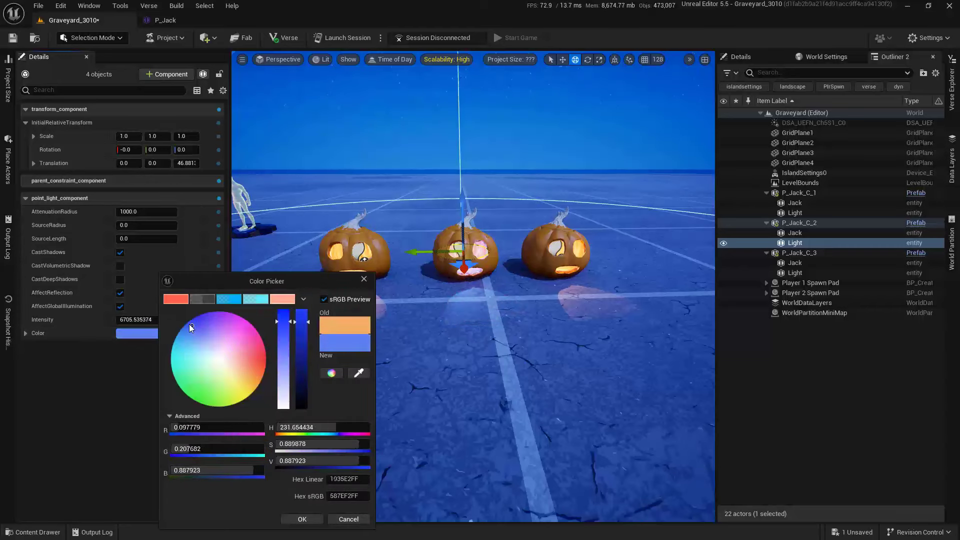
drag(188, 372, 196, 395)
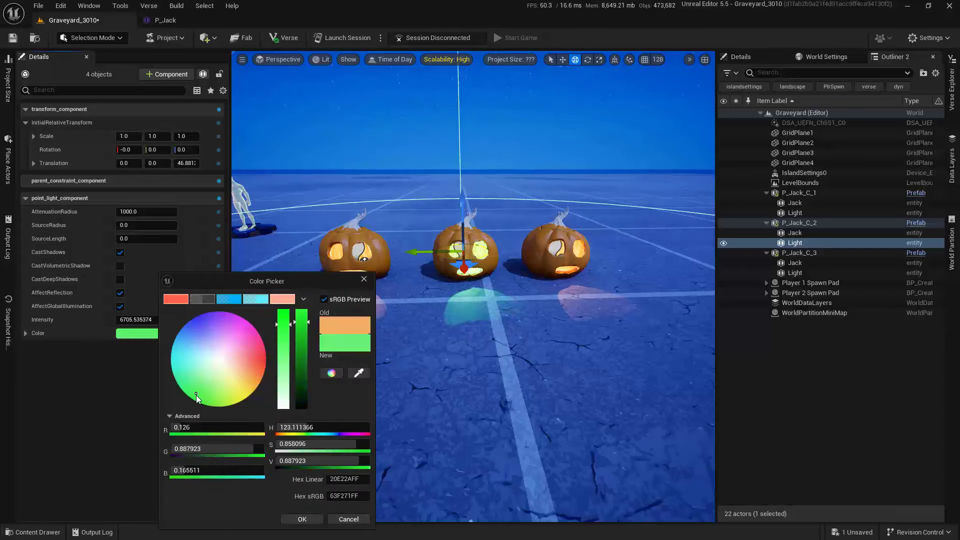
click(301, 518)
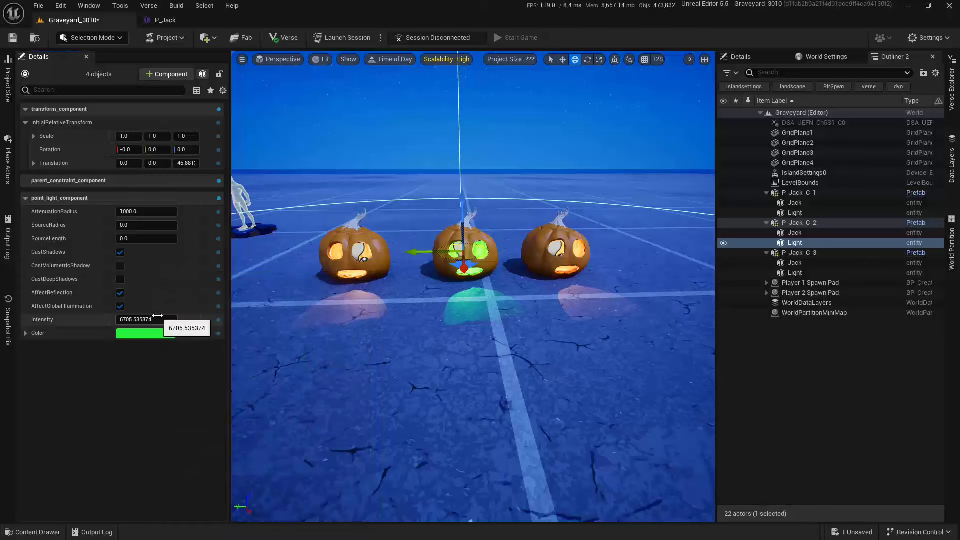
Step: Set the middle light's Intensity to 10000
click(159, 320)
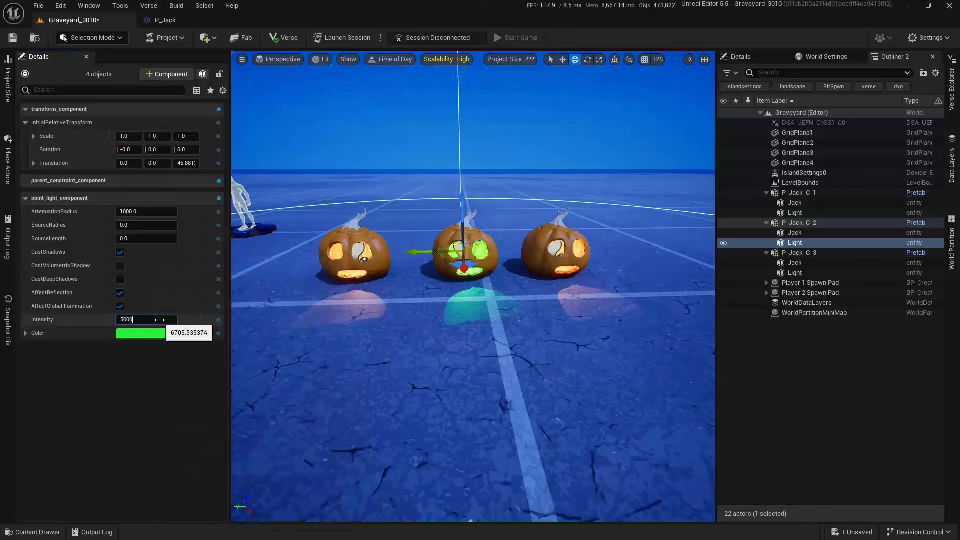
key(Return)
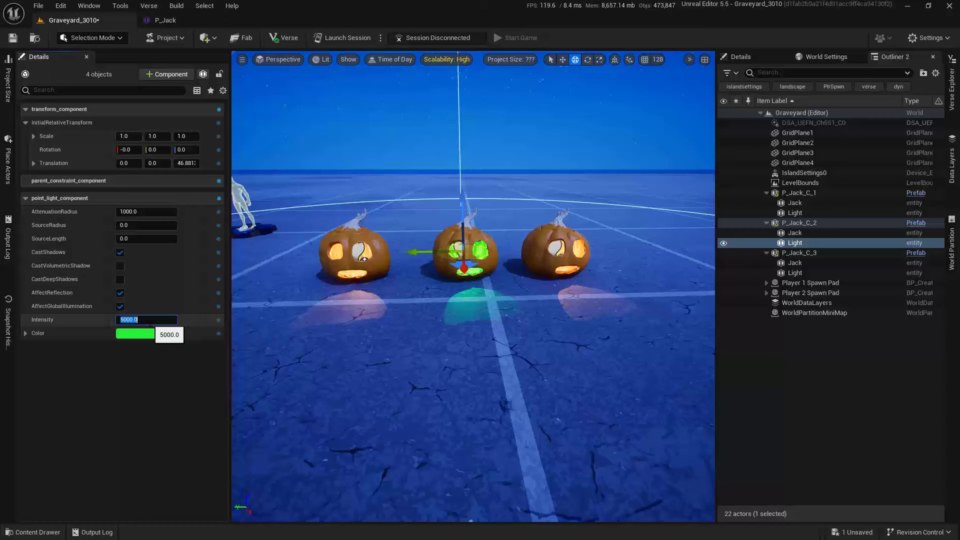
key(Return)
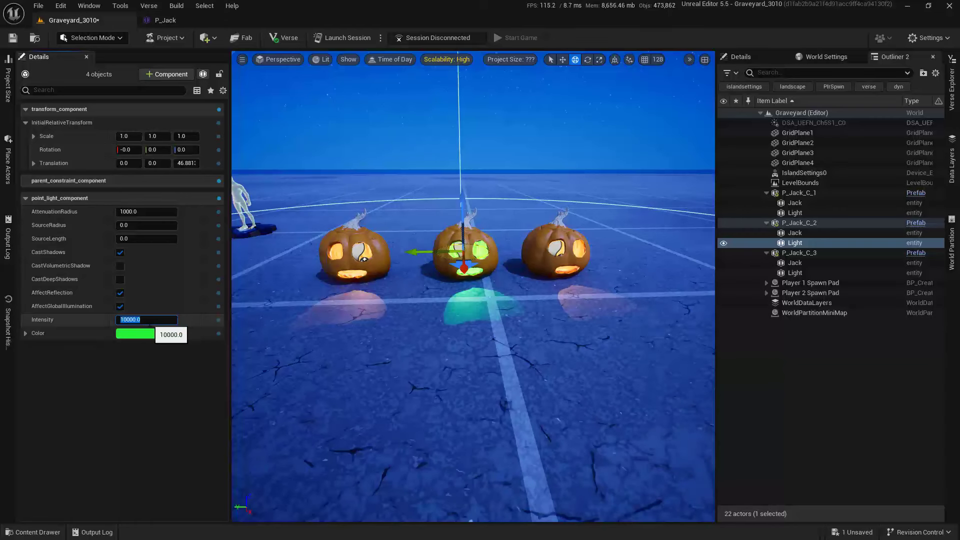
click(175, 355)
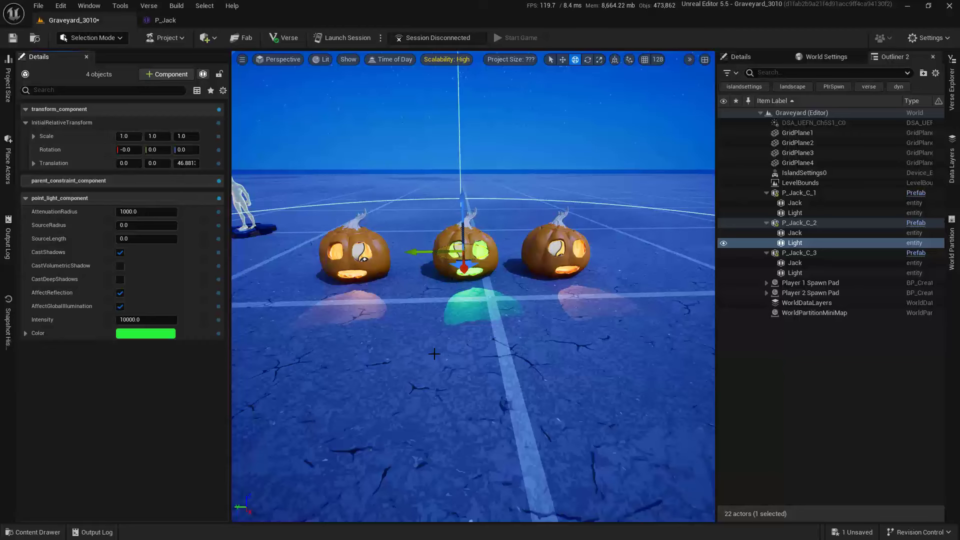
middle_drag(434, 353, 465, 345)
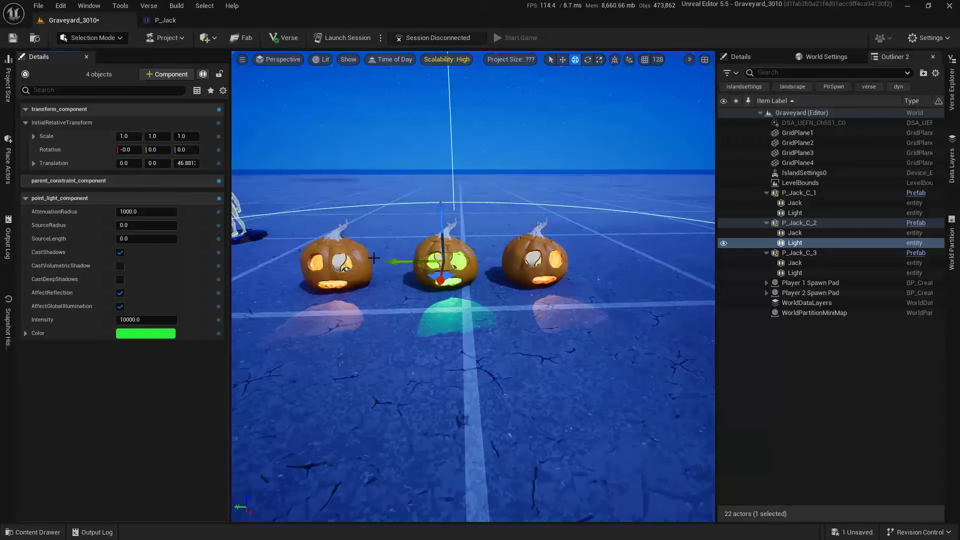
Step: Delete P_Jack_C_3's Light entity and open the Content Drawer on the Prefabs folder
click(534, 243)
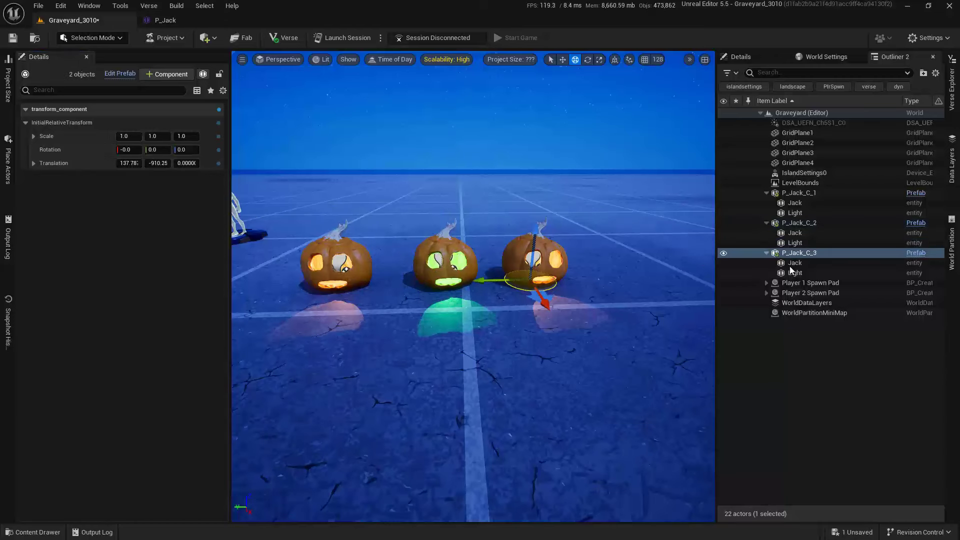
click(828, 273)
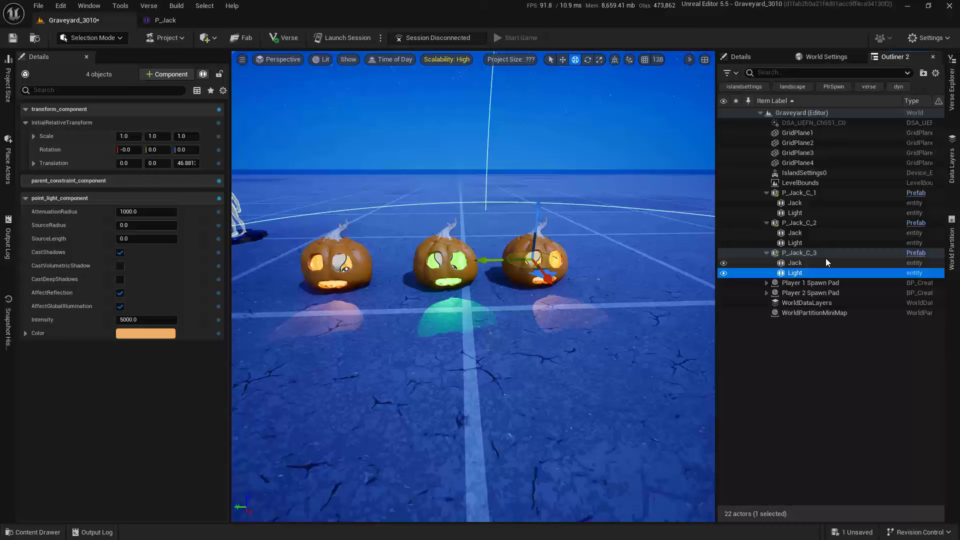
click(826, 261)
click(824, 272)
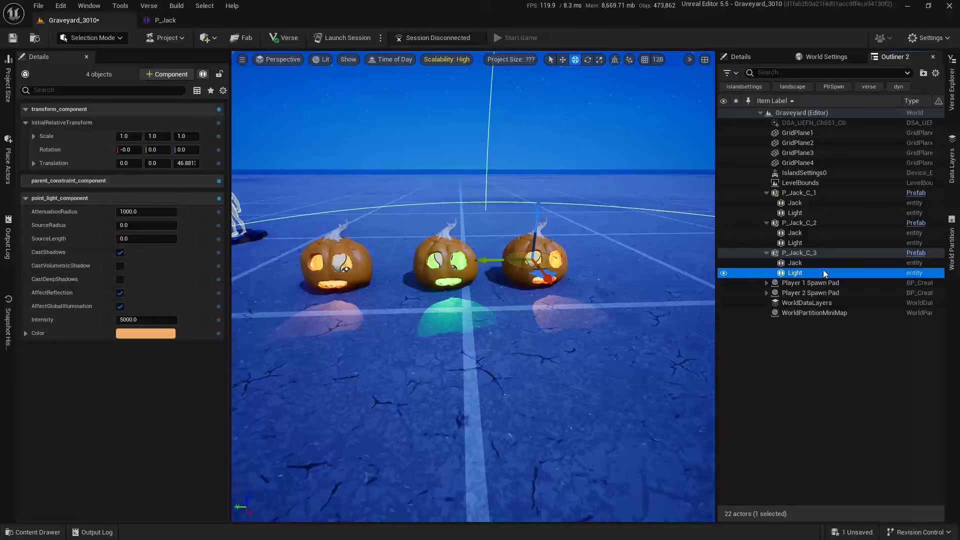
key(Delete)
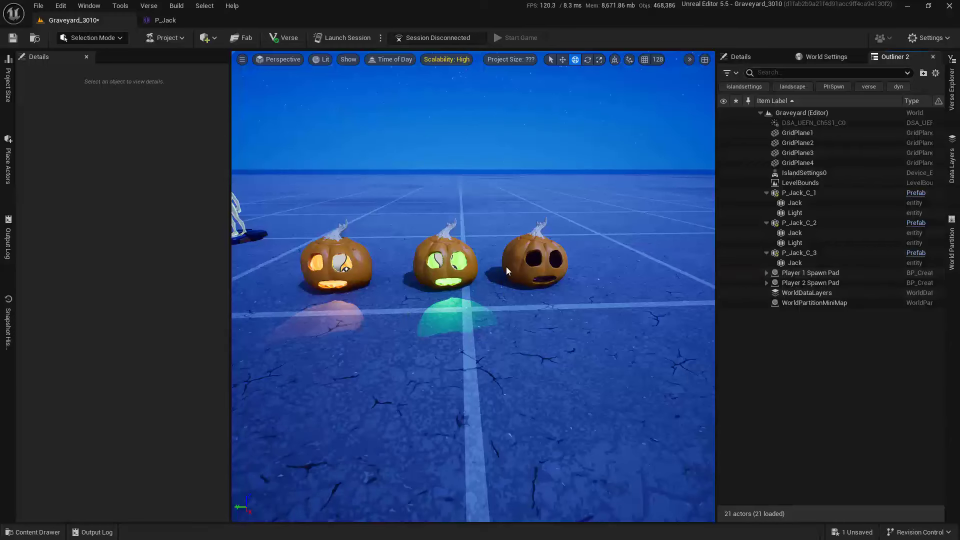
key(ctrl+space)
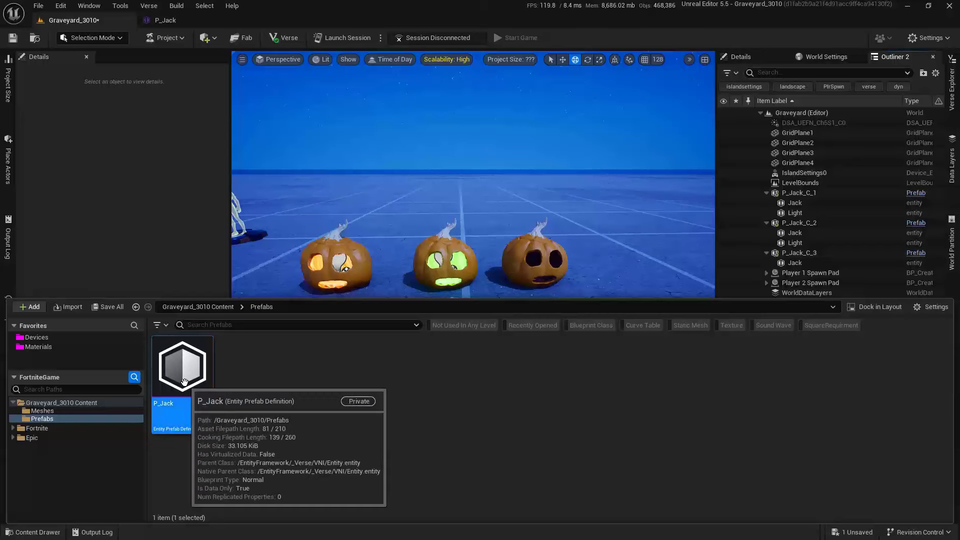
Step: Place a new P_Jack instance in the level and slide it beside the pumpkin row
drag(604, 231, 650, 263)
scroll(570, 354, up, 3)
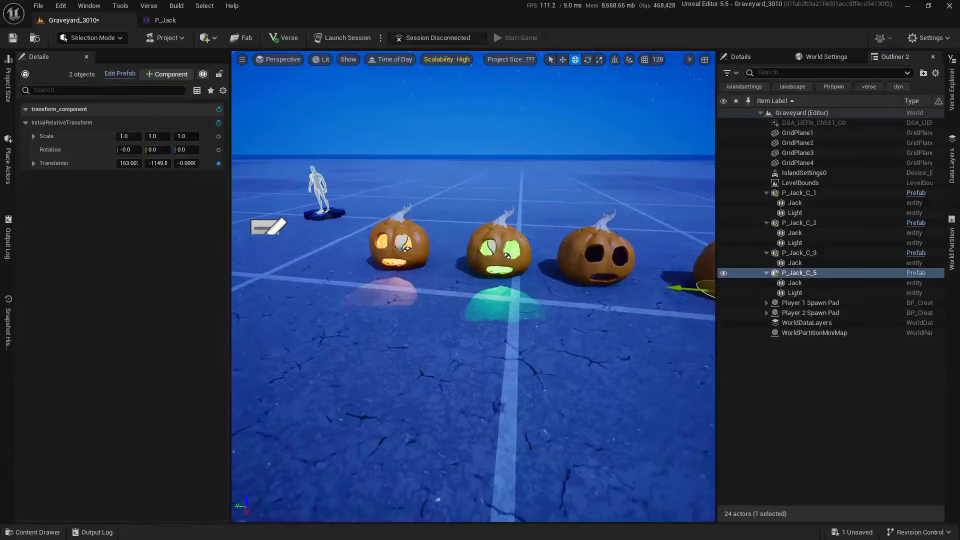
mouse_move(580, 301)
mouse_down()
mouse_move(592, 299)
mouse_move(579, 295)
mouse_up()
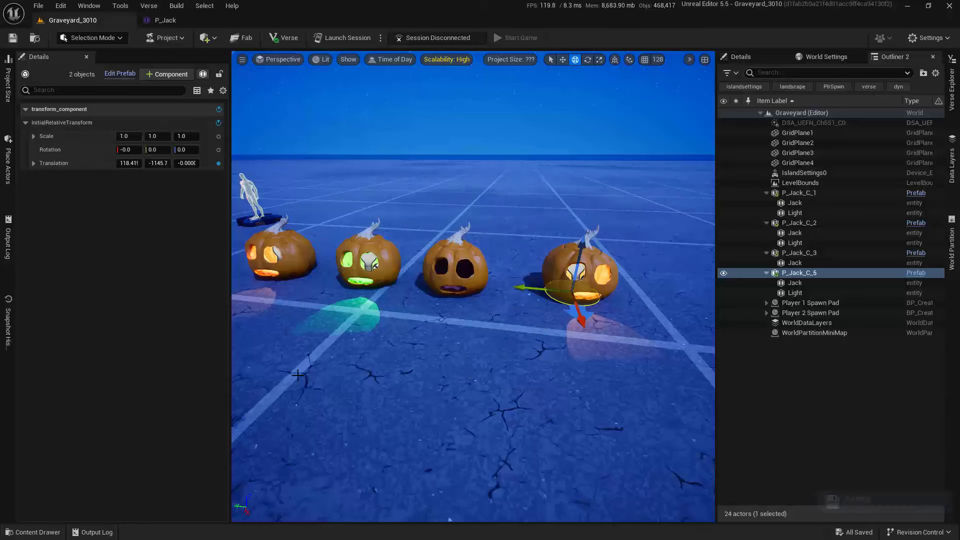
Step: Open the P_Jack prefab and float its editor as a resized window over the level
mouse_move(689, 400)
right_down()
mouse_move(700, 393)
mouse_move(689, 393)
right_up()
click(186, 18)
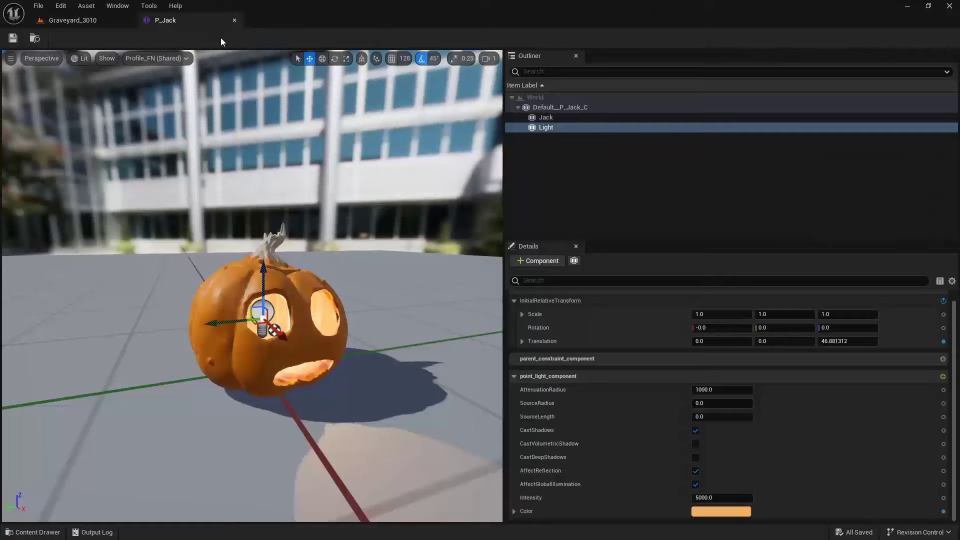
drag(220, 37, 312, 325)
middle_drag(500, 200, 500, 247)
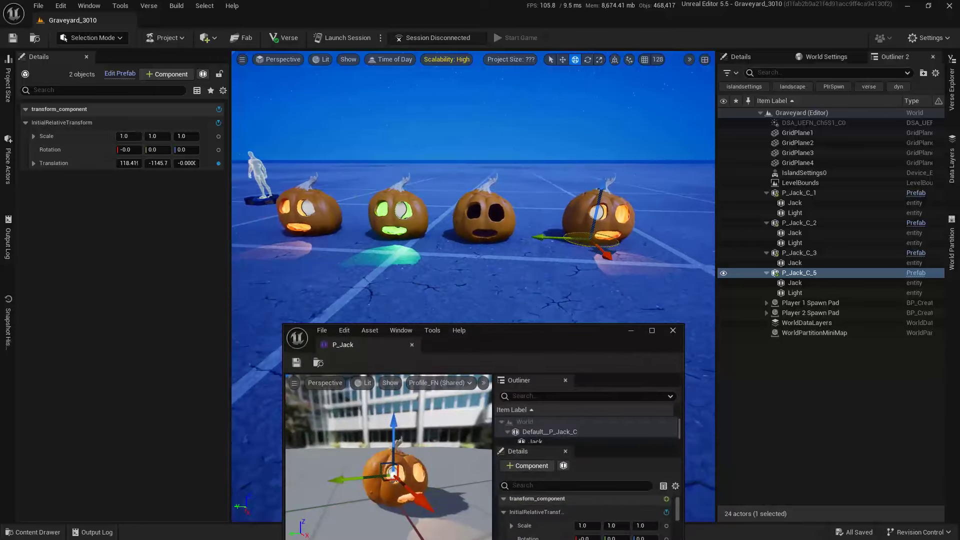
drag(518, 329, 518, 287)
scroll(576, 470, down, 3)
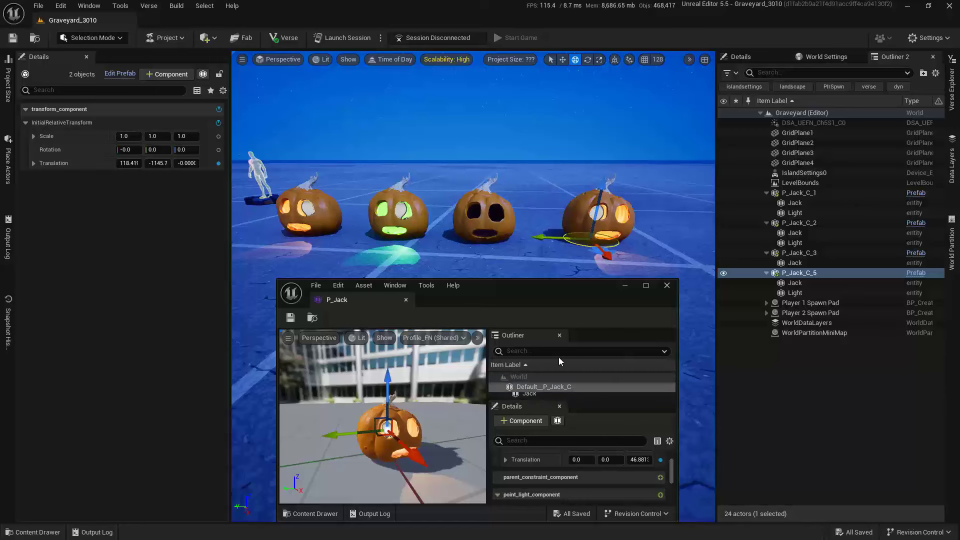
drag(560, 280, 563, 241)
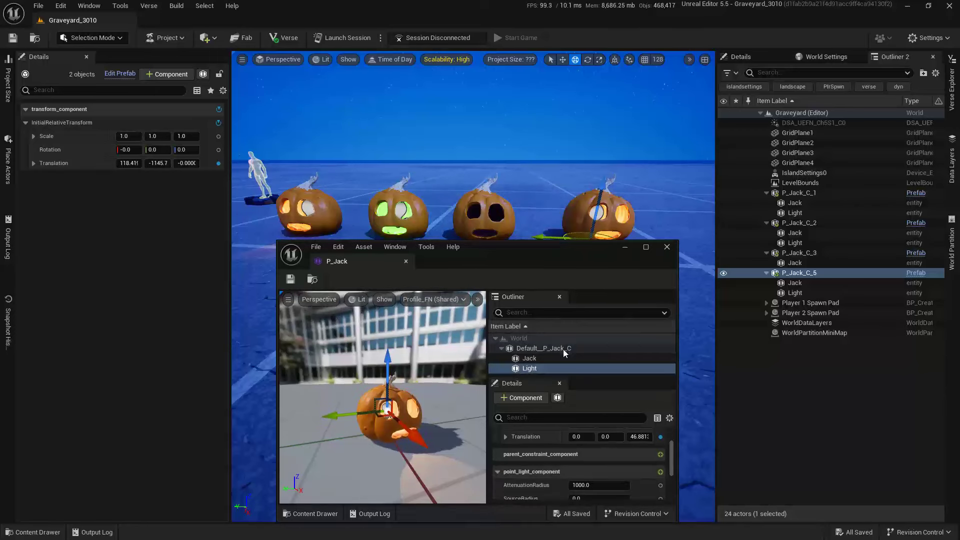
Step: Set the prefab Light's Intensity to 20000
click(560, 369)
scroll(590, 467, down, 2)
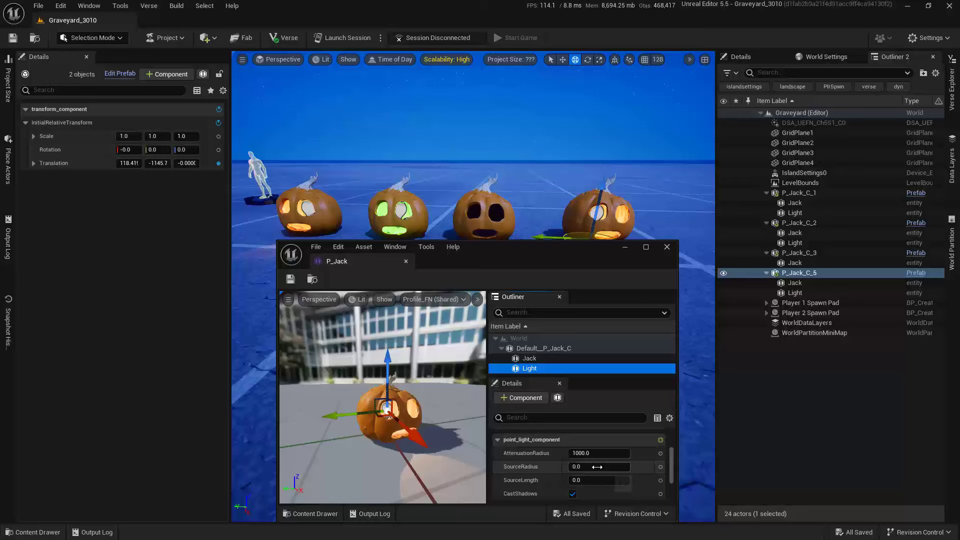
drag(564, 261, 280, 228)
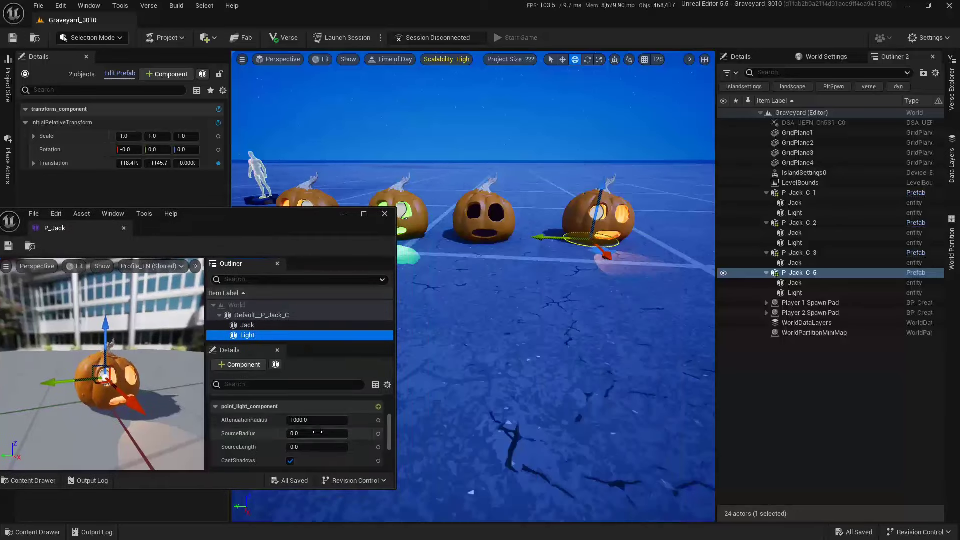
scroll(317, 432, down, 4)
click(317, 445)
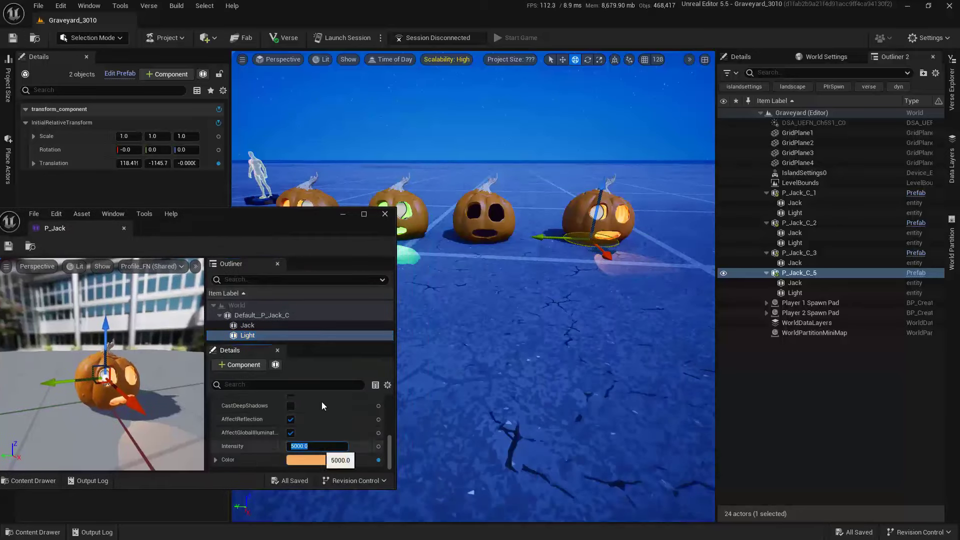
drag(307, 215, 291, 301)
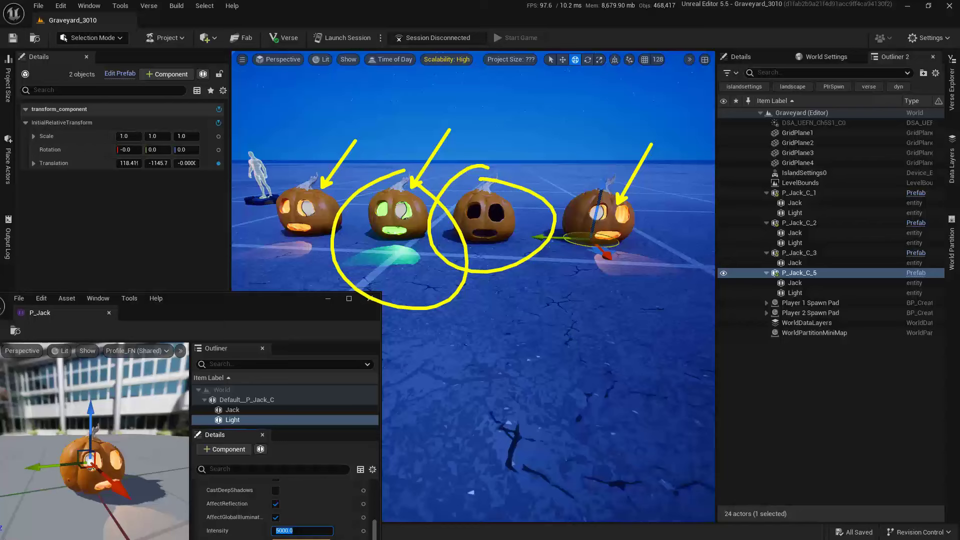
drag(199, 298, 196, 216)
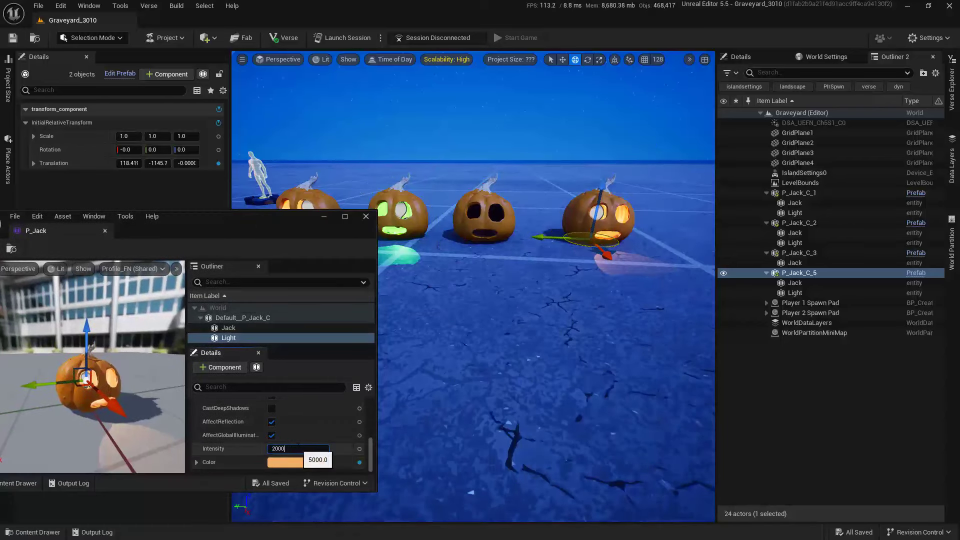
text(0)
key(Return)
drag(200, 216, 311, 290)
Step: Save the brighter P_Jack prefab, then Alt-drag five pumpkin copies, P_Jack_C_6 through P_Jack_C_10
click(99, 323)
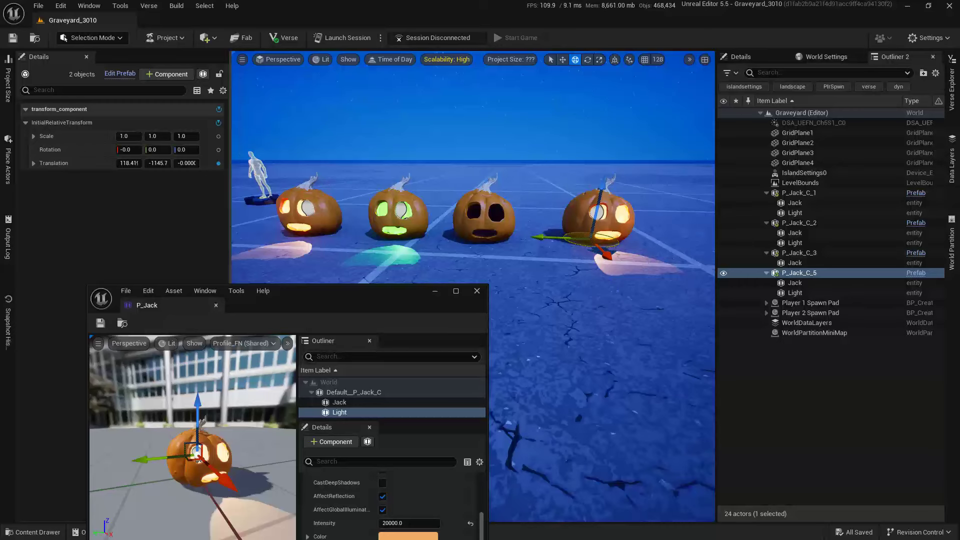
right_drag(438, 241, 437, 240)
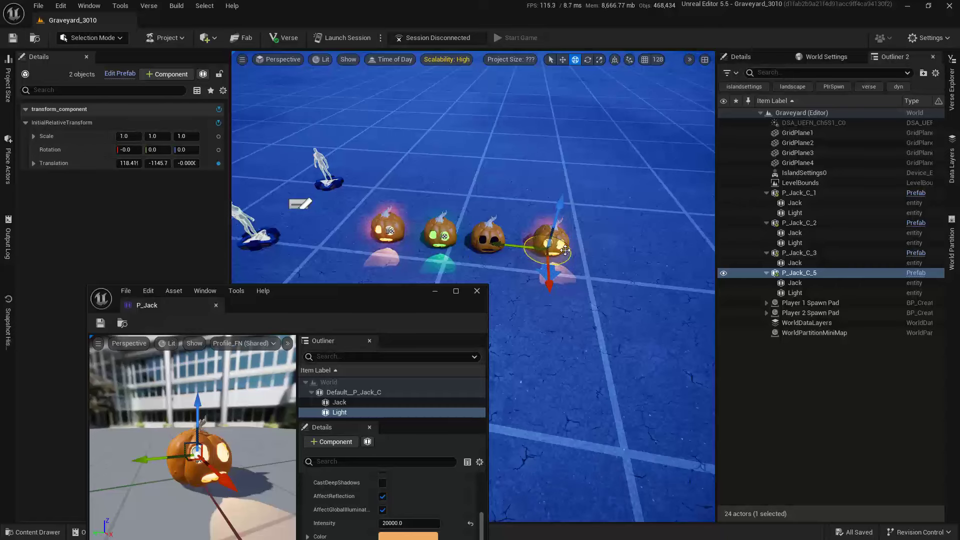
alt+drag(564, 250, 500, 139)
alt+drag(499, 139, 581, 140)
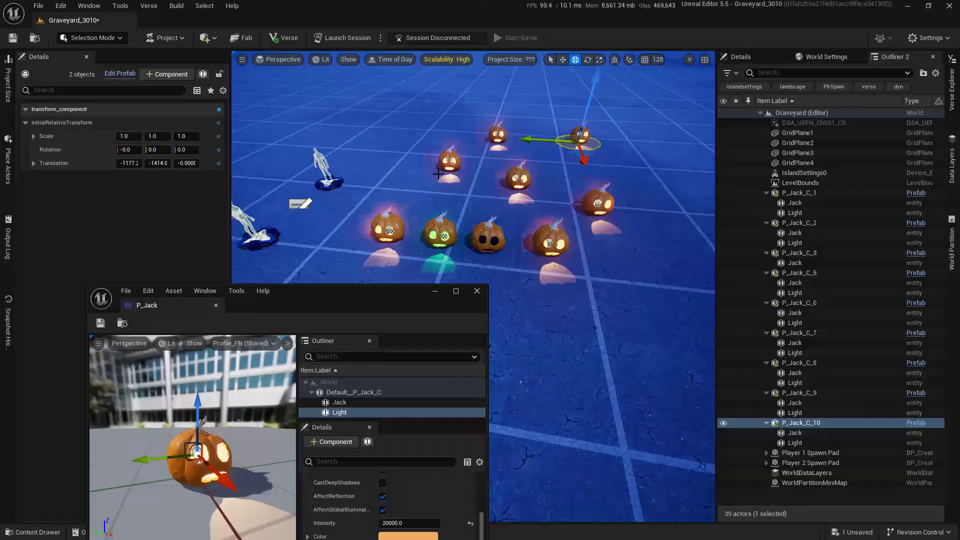
drag(365, 294, 348, 188)
Step: Set the P_Jack point light colour to blue and save the prefab
click(396, 435)
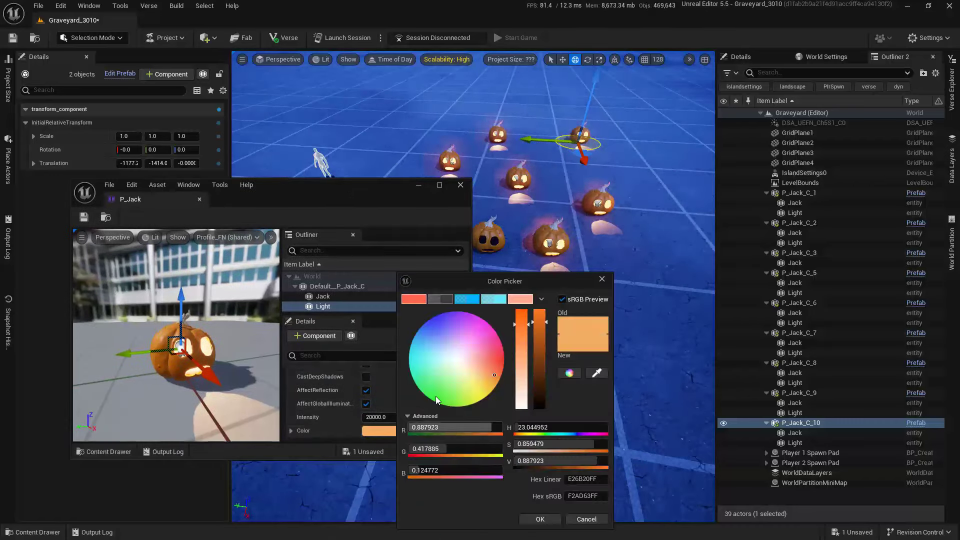
click(429, 319)
key(Return)
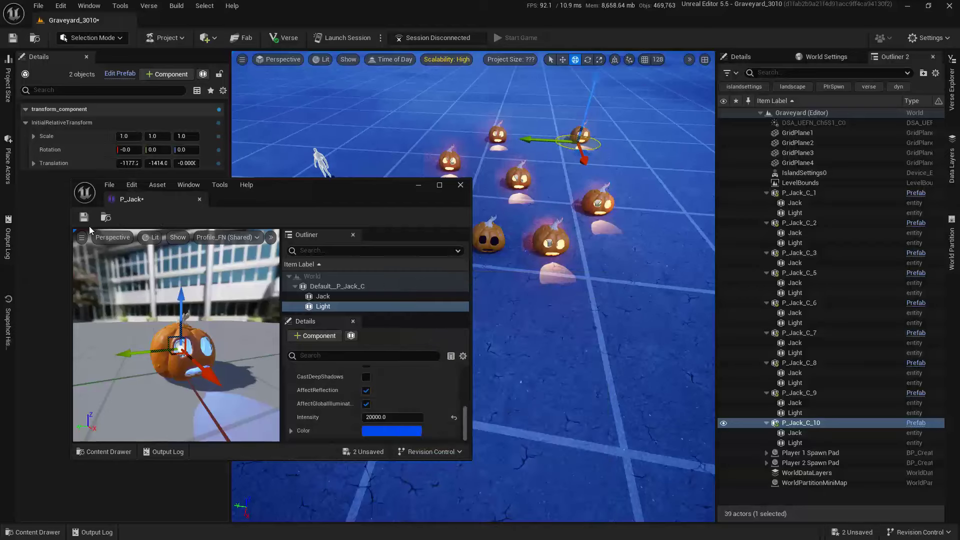
click(84, 217)
Step: Move the prefab window aside and select the front-right pumpkin P_Jack_C_5
drag(336, 199, 242, 287)
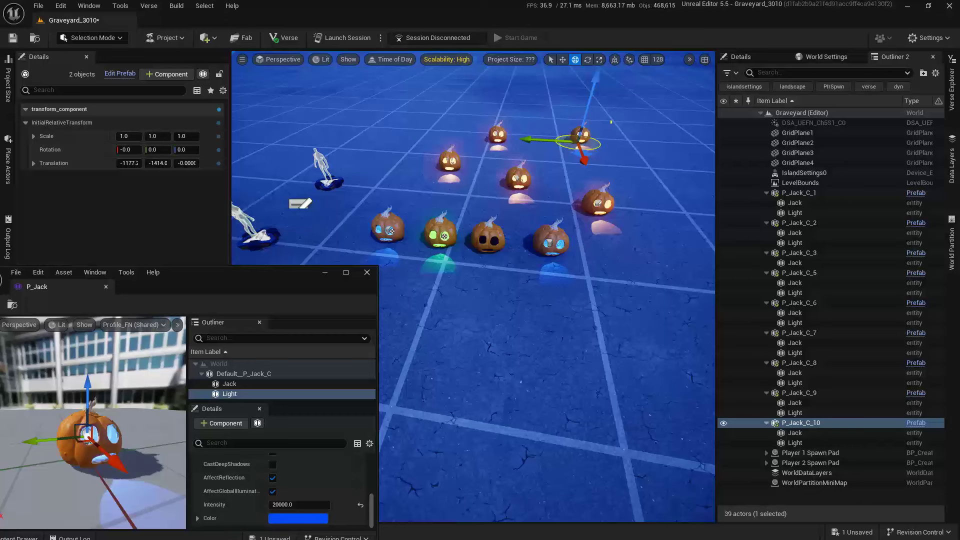
mouse_move(607, 120)
mouse_down()
mouse_move(434, 136)
mouse_move(511, 210)
mouse_move(659, 196)
mouse_move(528, 116)
mouse_up()
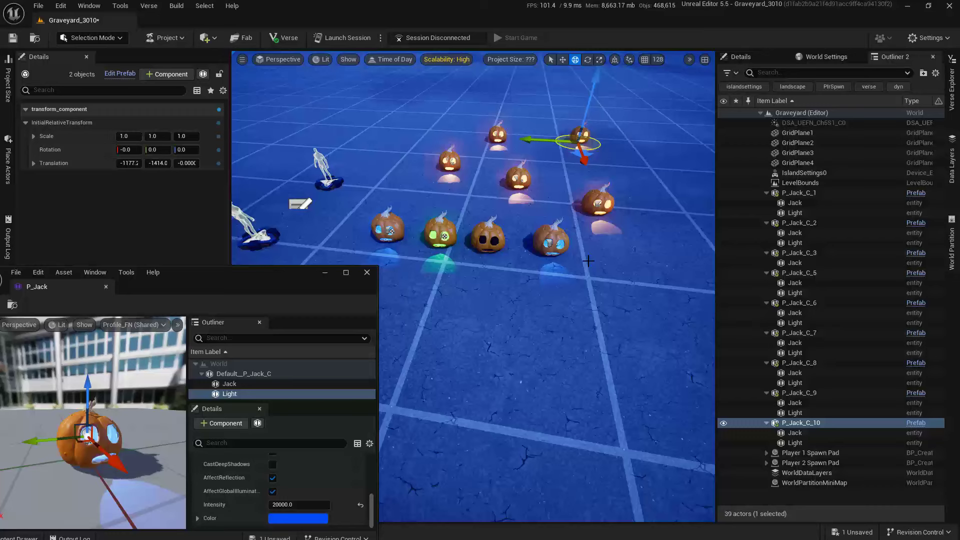
click(550, 240)
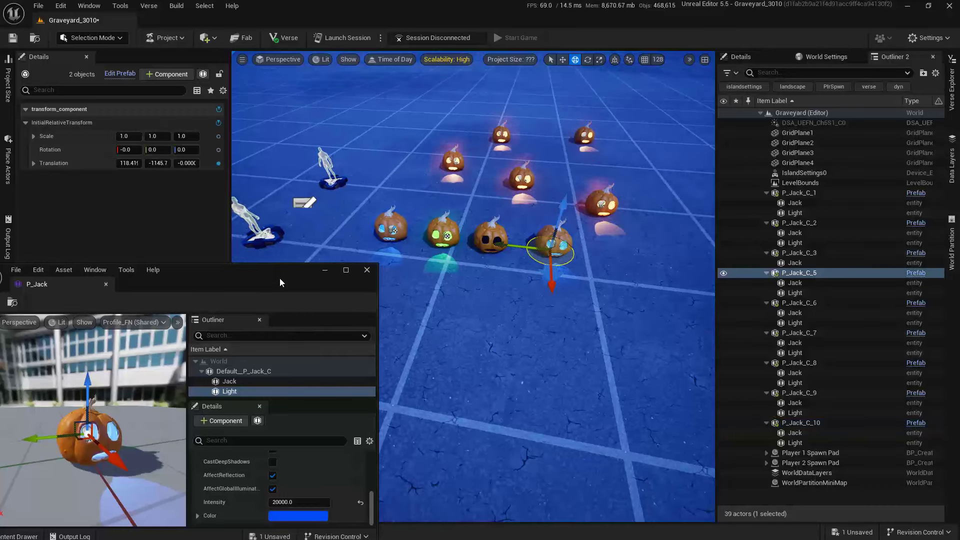
Step: Close the P_Jack window and place a tenth pumpkin, P_Jack_C_12, from the Content Drawer
click(367, 272)
key(ctrl+space)
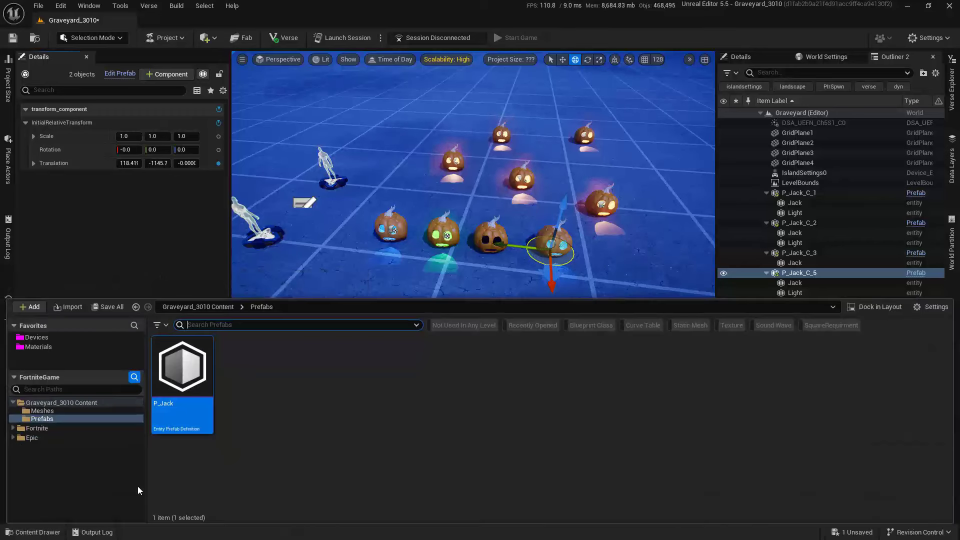
drag(180, 415, 391, 181)
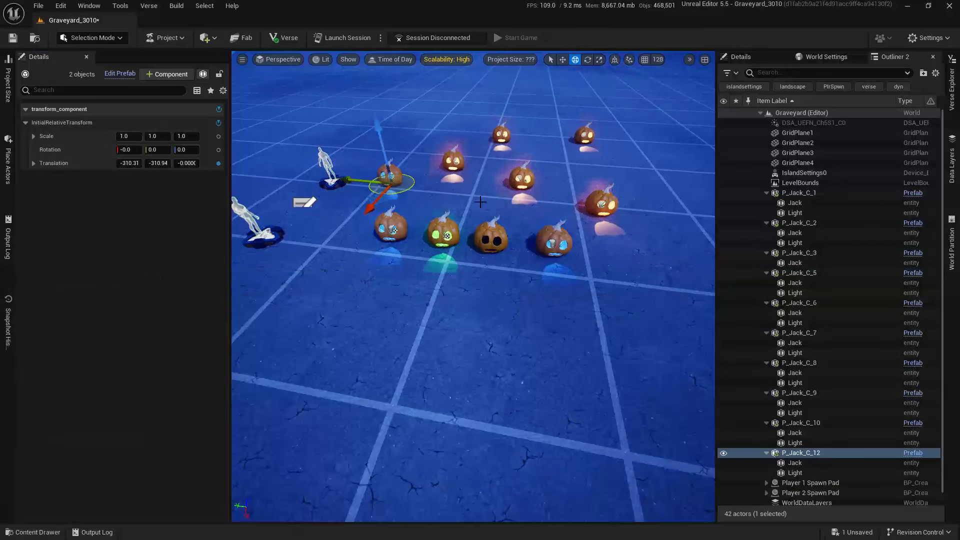
click(601, 203)
Step: Inspect the lights of P_Jack_C_7 and C_9, then pumpkins P_Jack_C_10, C_5 and C_1
click(521, 178)
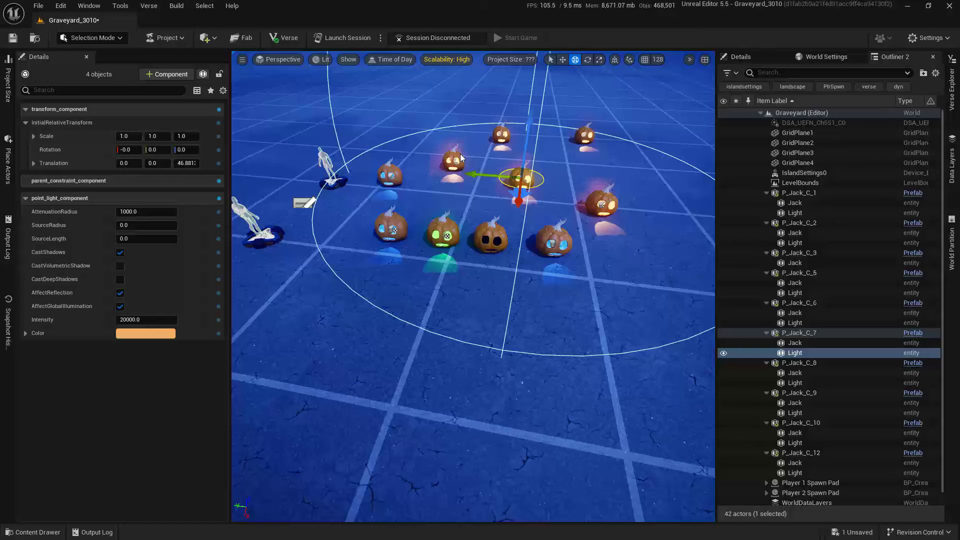
click(500, 134)
click(583, 135)
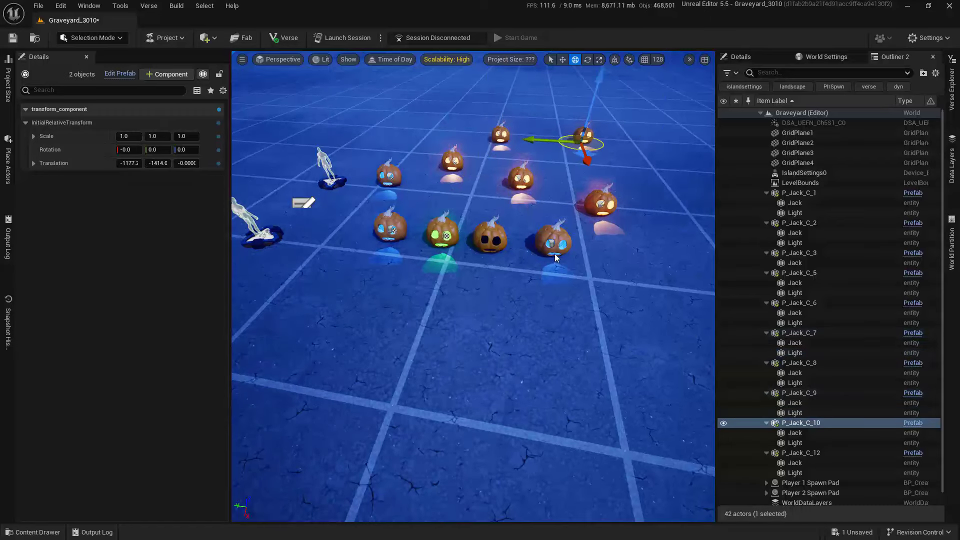
click(553, 245)
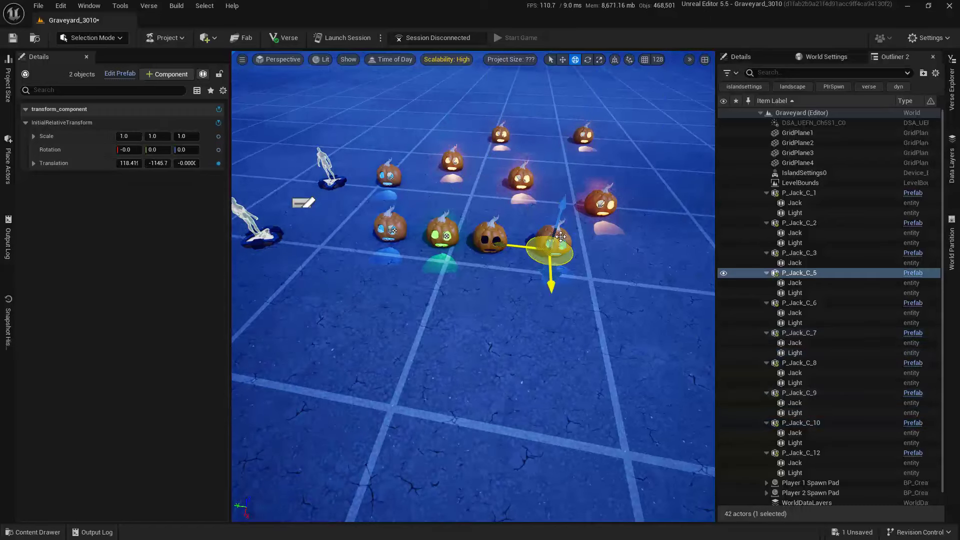
click(395, 227)
key(ctrl+space)
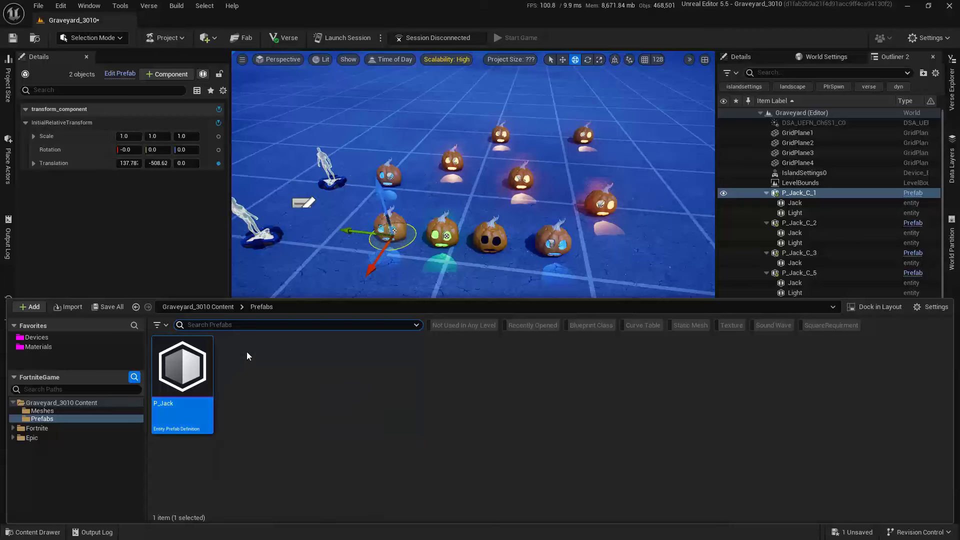
key(ctrl+space)
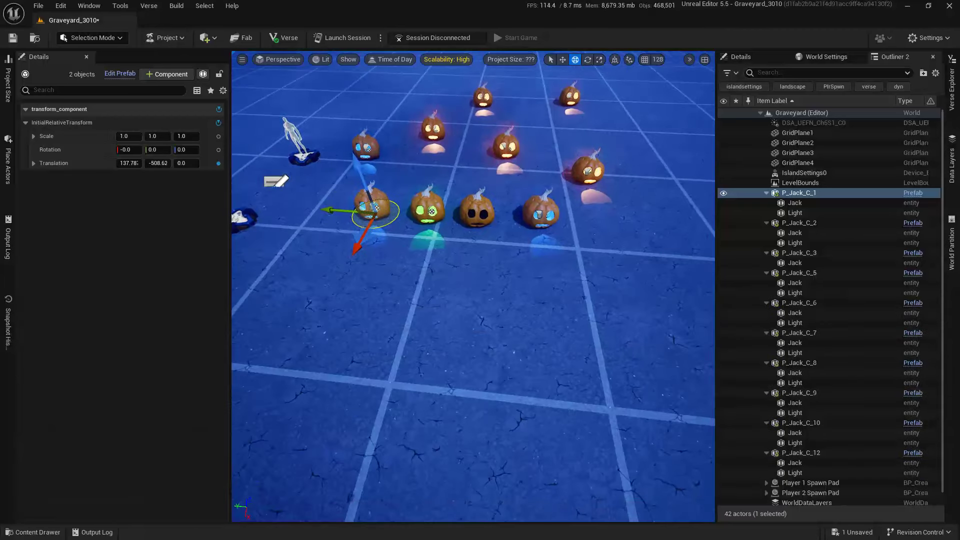